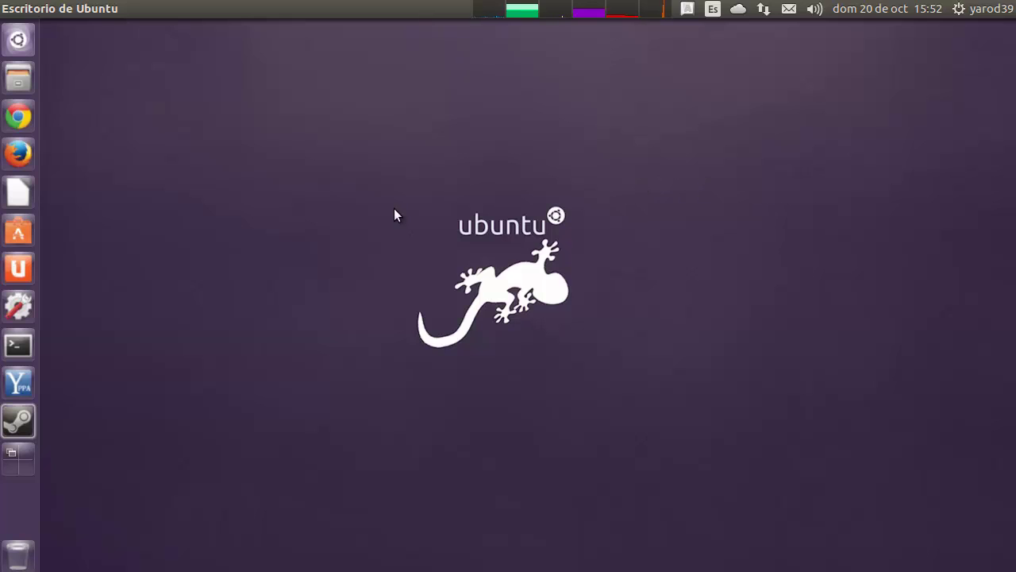
Launch the Ubuntu Software Center and open its software sources settings.
left_click(25, 231)
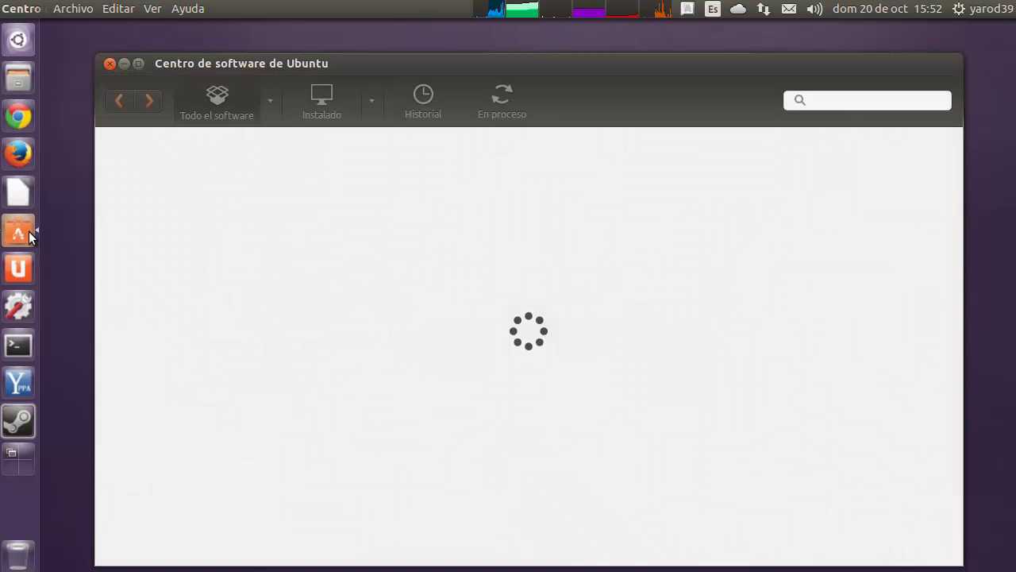
left_click(83, 9)
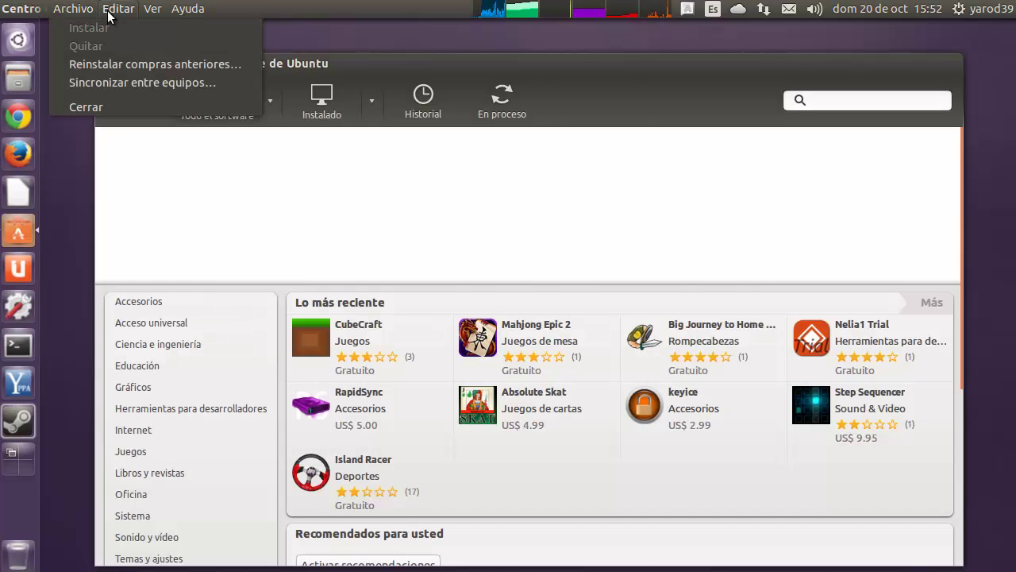
mouse_move(111, 11)
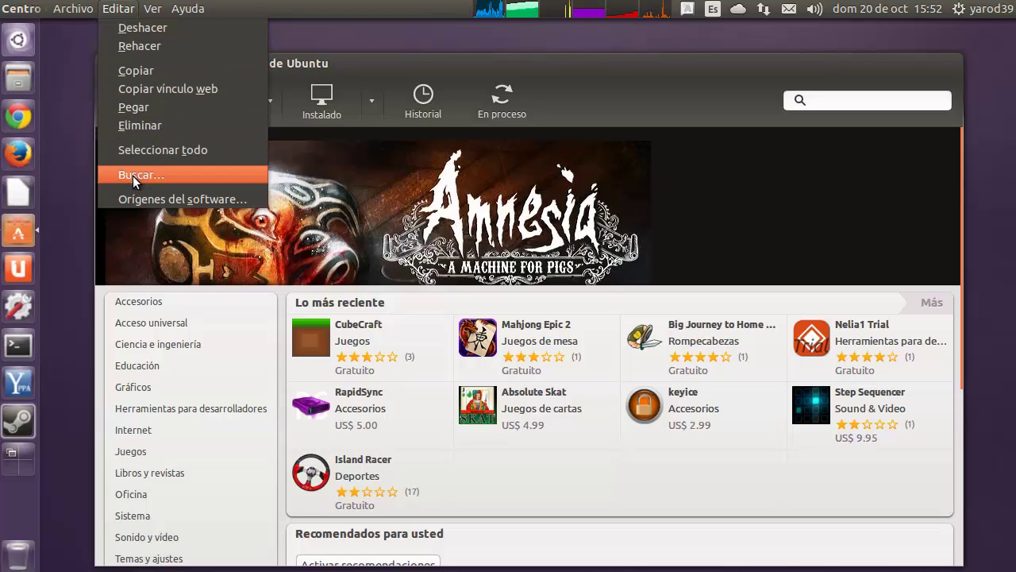
left_click(136, 199)
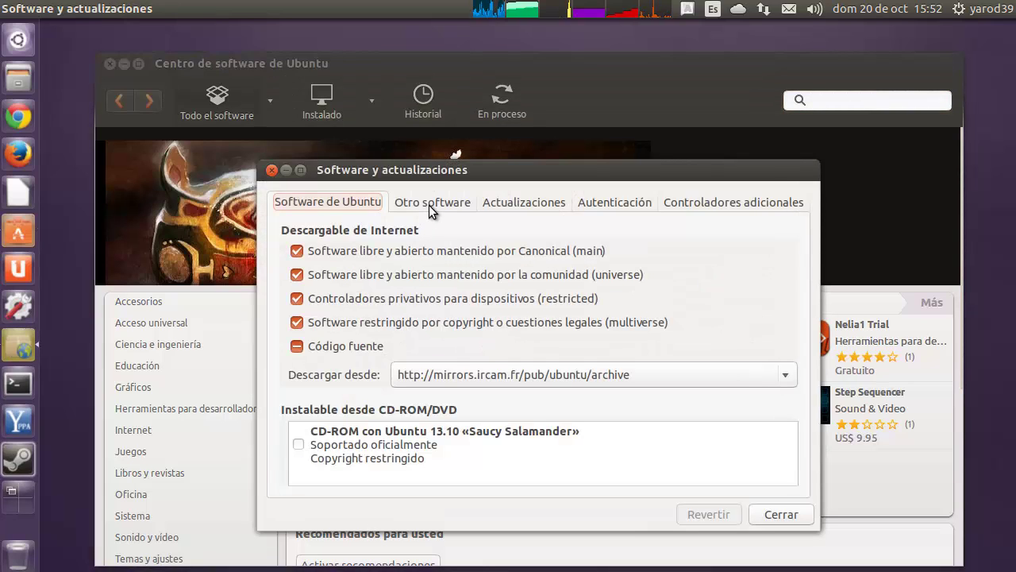
Review the settings for other software, updates, authentication and additional drivers.
left_click(428, 203)
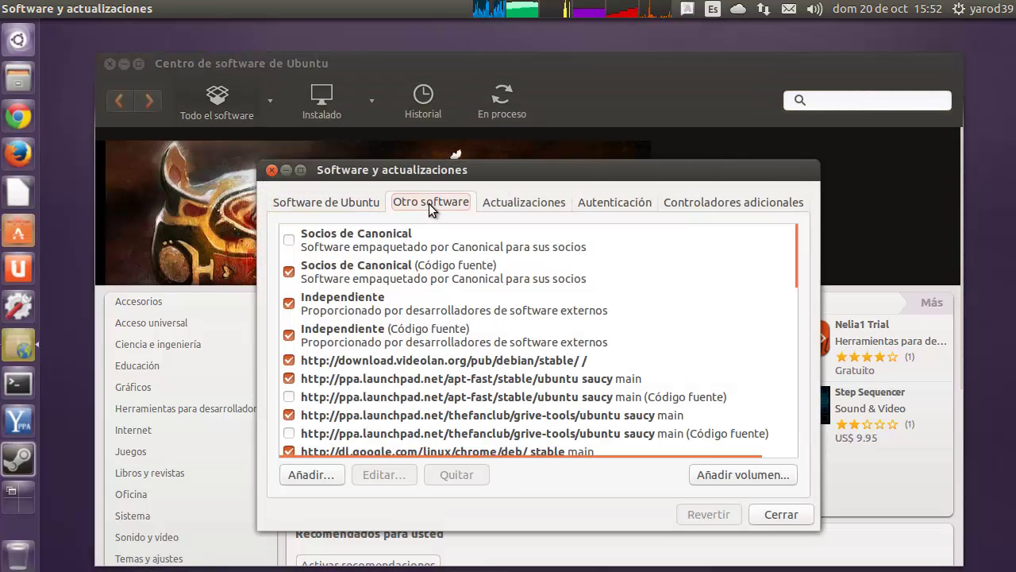
left_click(508, 203)
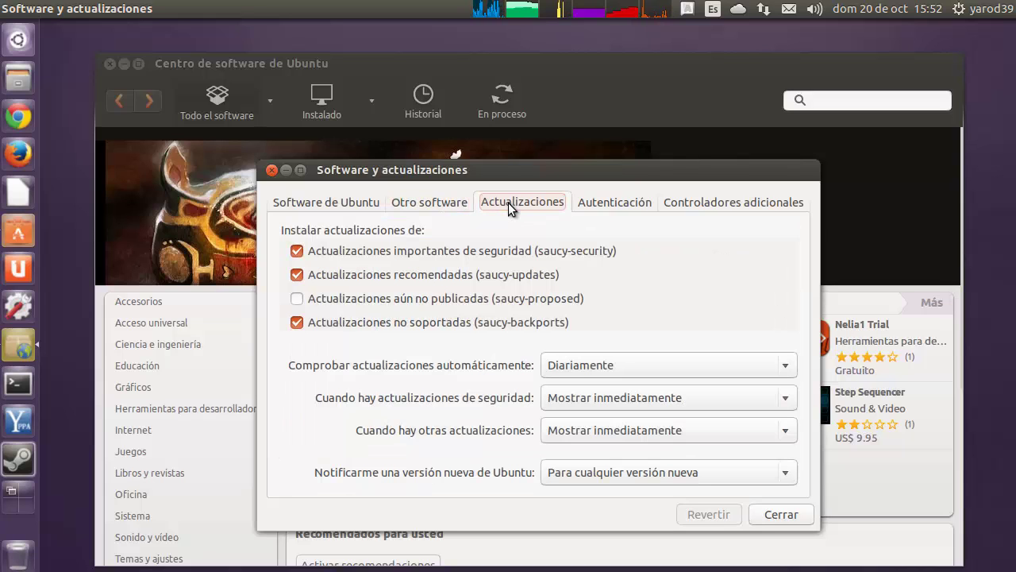
left_click(603, 203)
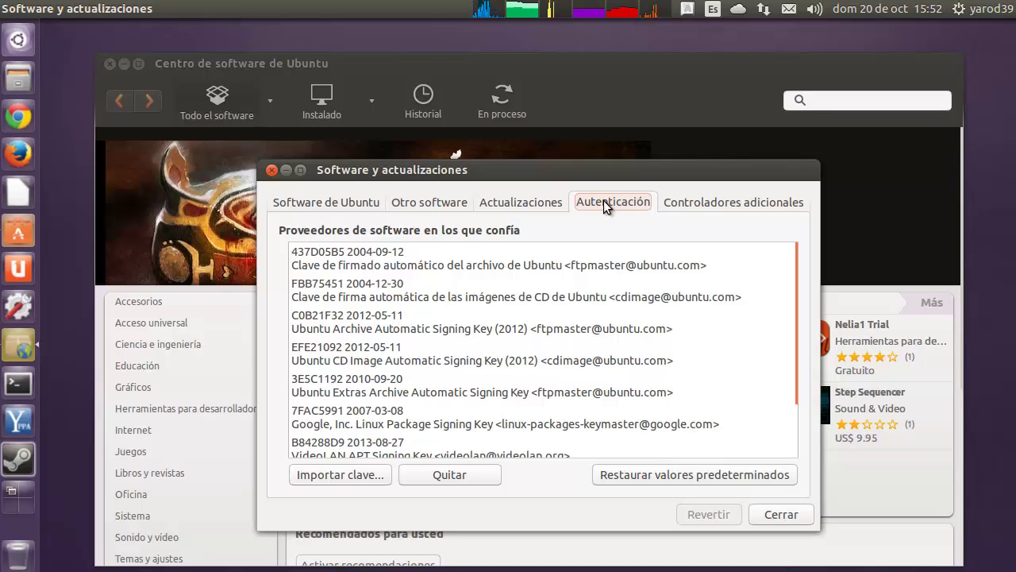
left_click(692, 203)
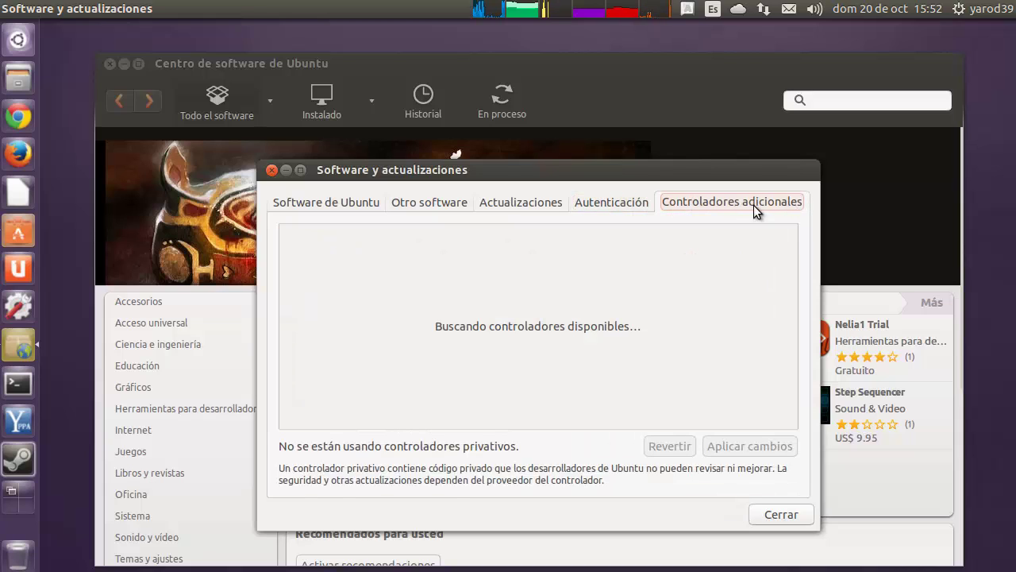
Enable the Socios de Canonical binary software source, authenticate with the account password, and close the sources settings.
left_click(432, 203)
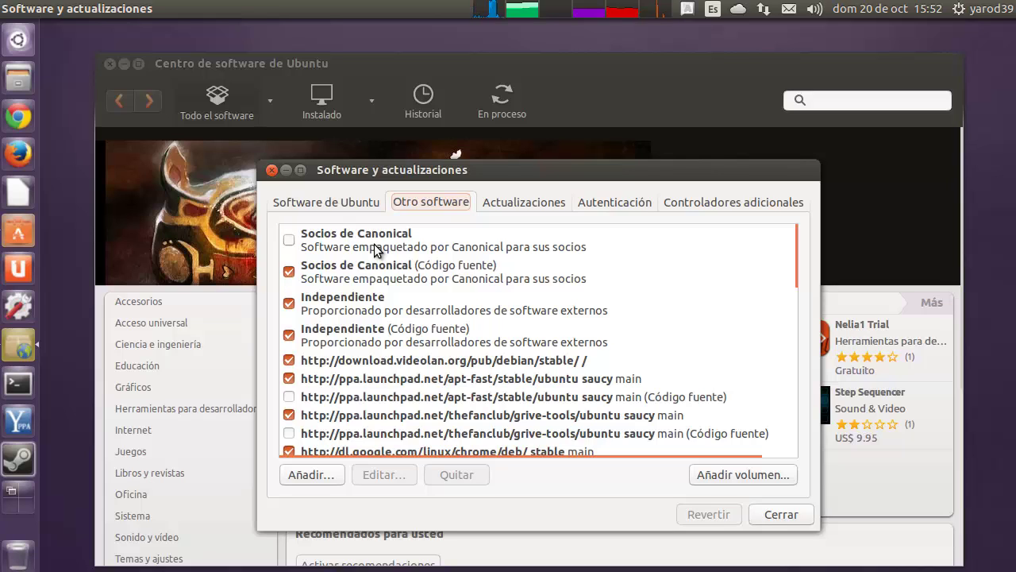
left_click(289, 240)
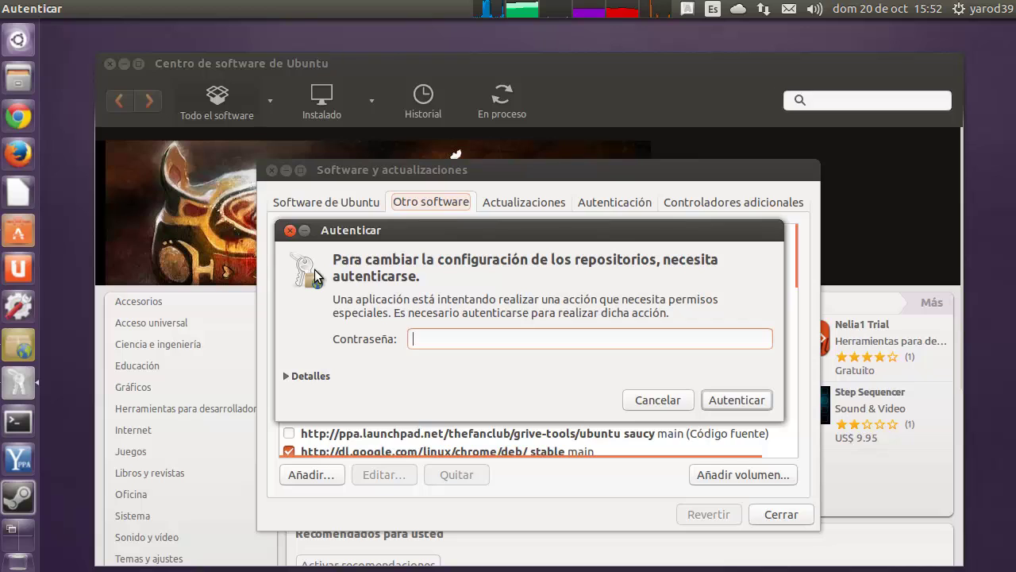
type("••••••••")
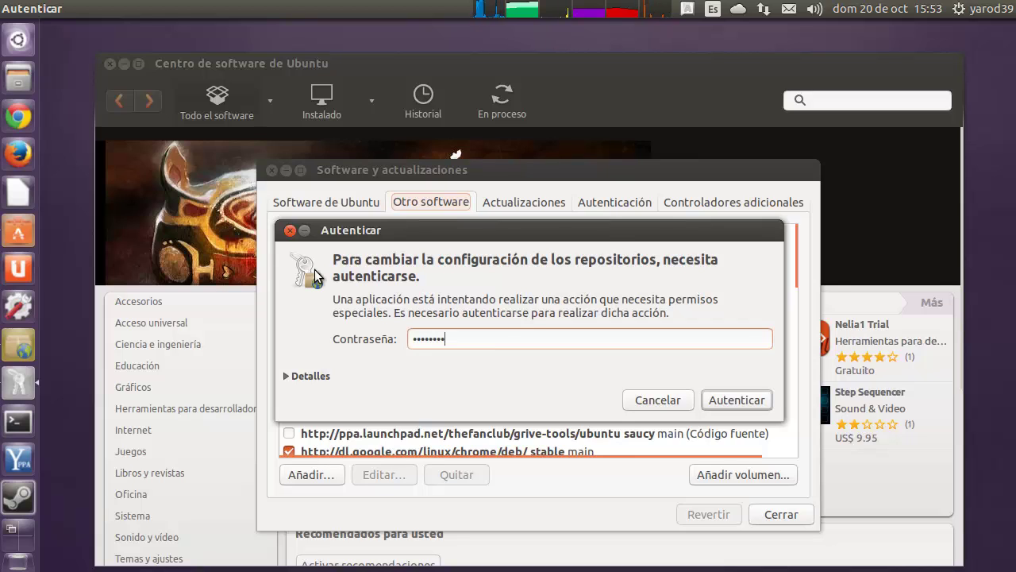
key("Return")
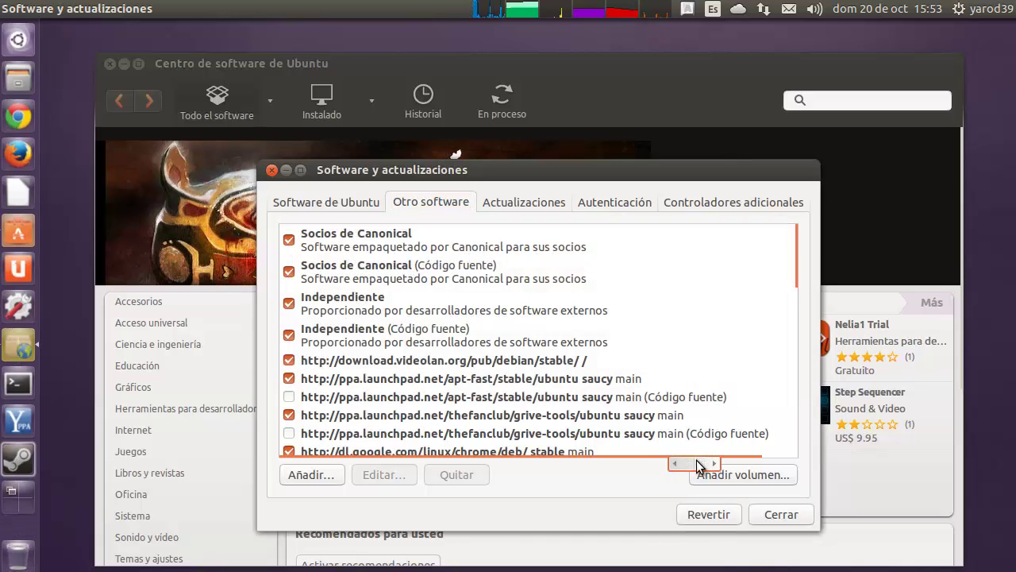
left_click(781, 516)
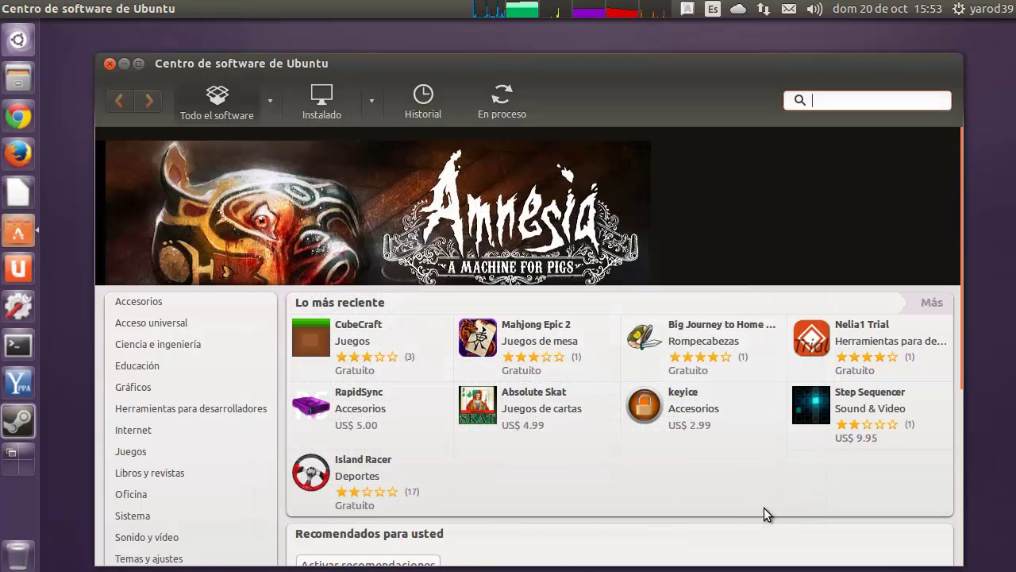
Show only the software offered by Socios de Canonical.
left_click(268, 98)
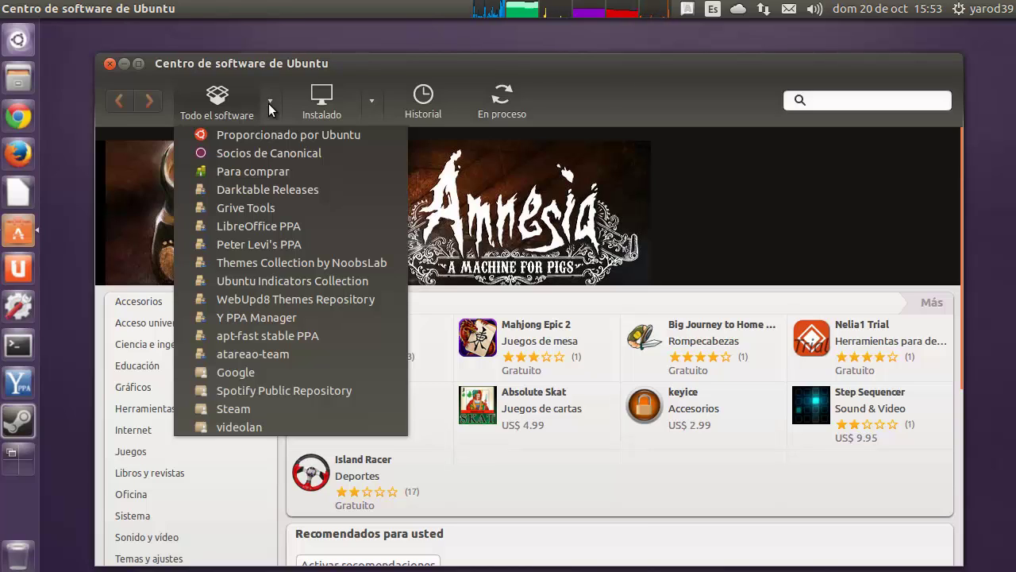
left_click(268, 155)
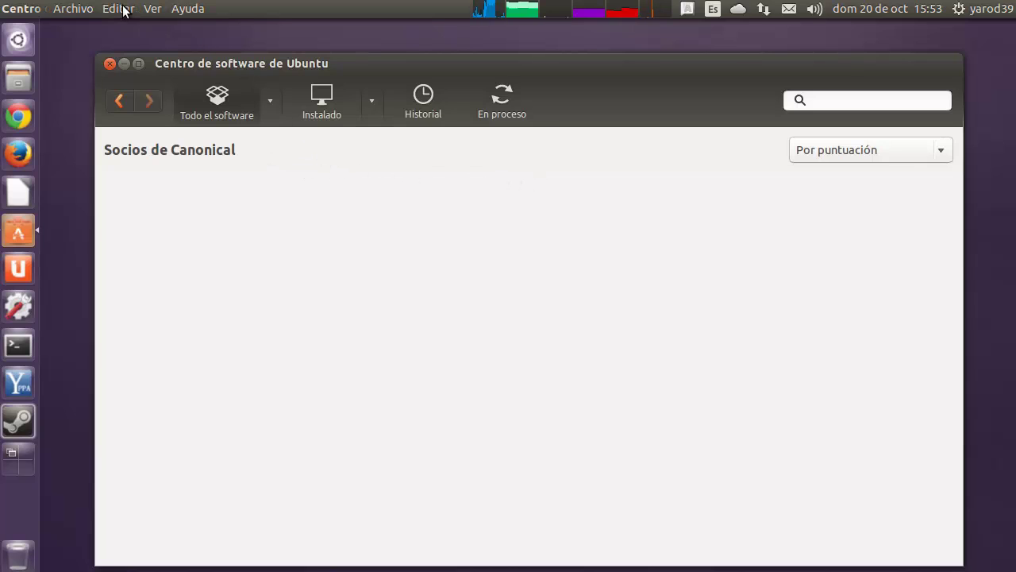
Activate software recommendations and agree to send Canonical the list of installed software.
left_click(124, 9)
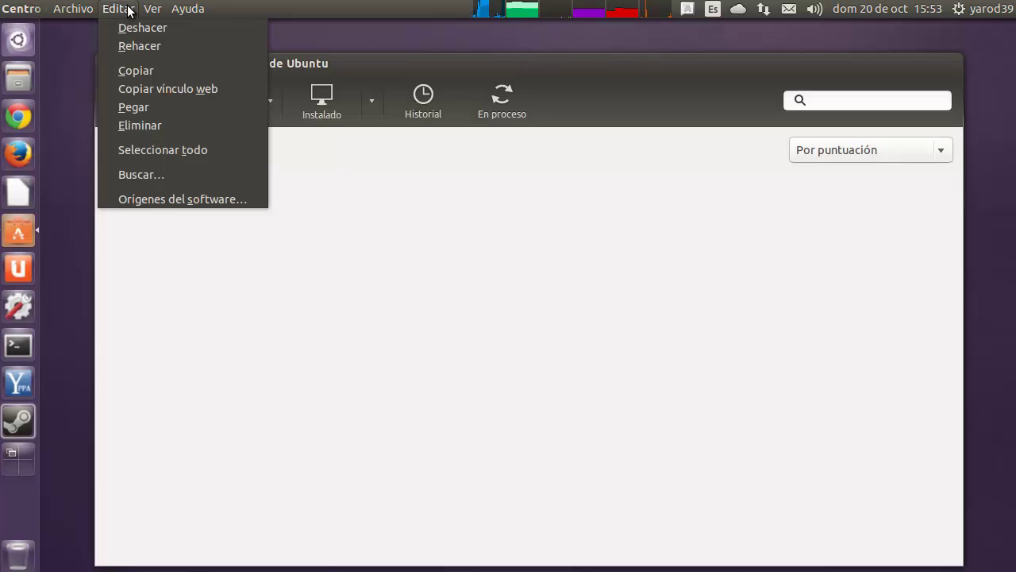
mouse_move(150, 12)
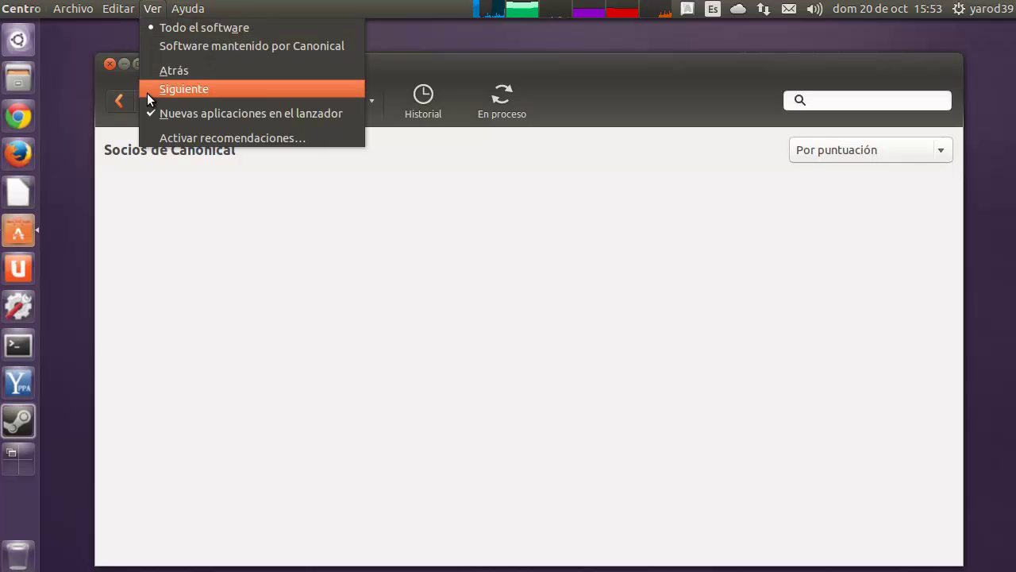
left_click(154, 138)
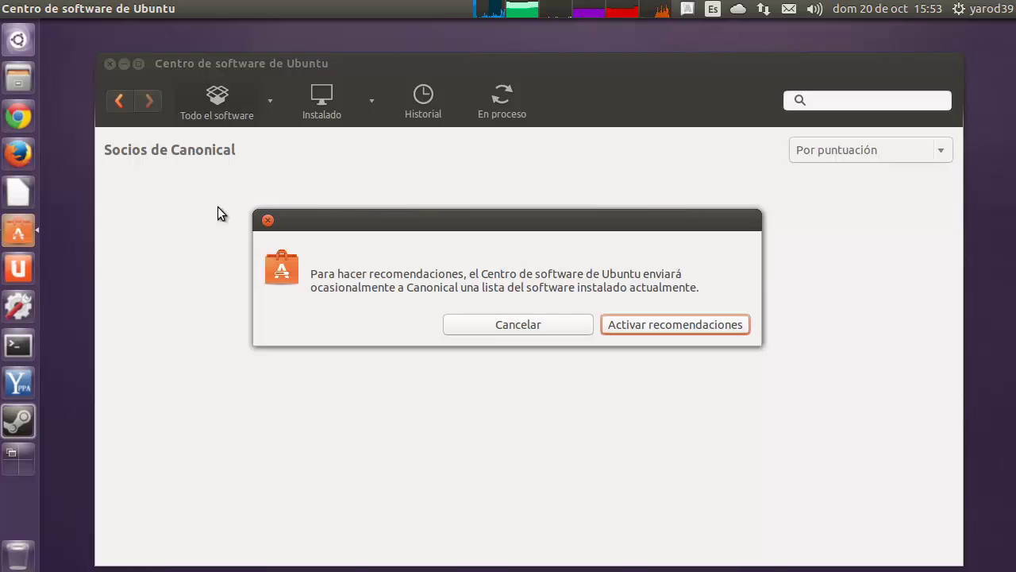
left_click(666, 324)
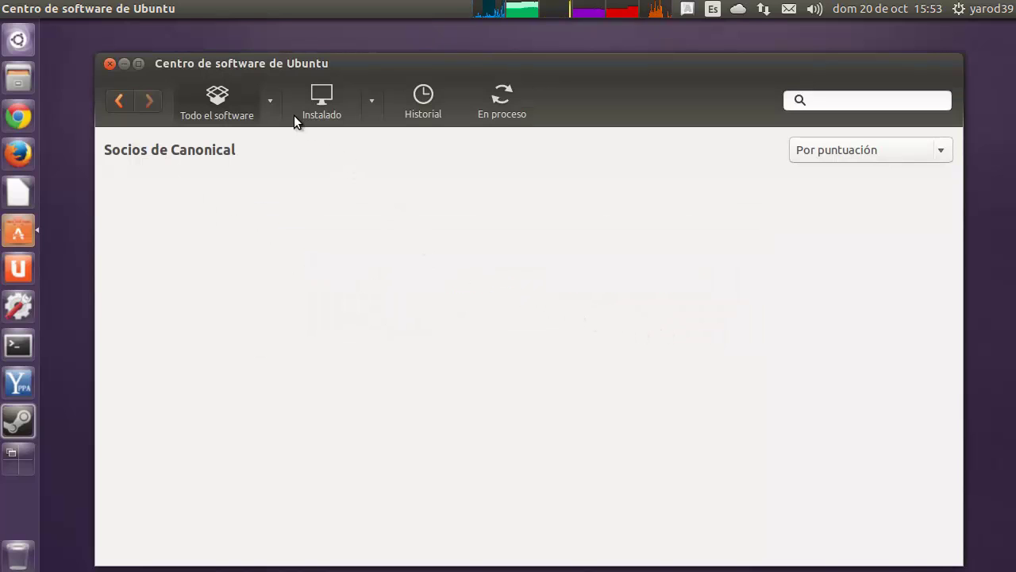
left_click(270, 101)
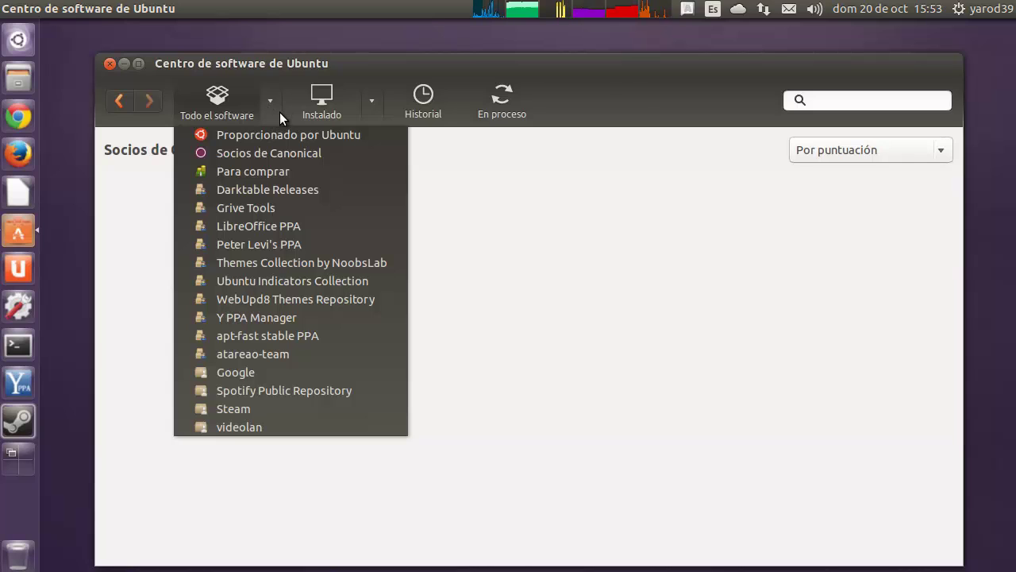
left_click(371, 101)
left_click(371, 101)
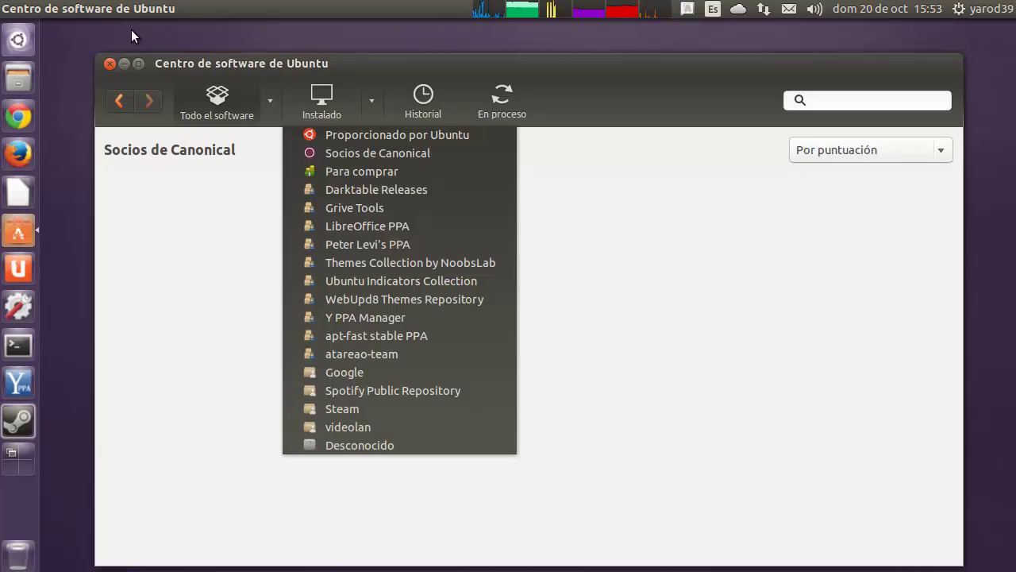
left_click(79, 10)
left_click(79, 9)
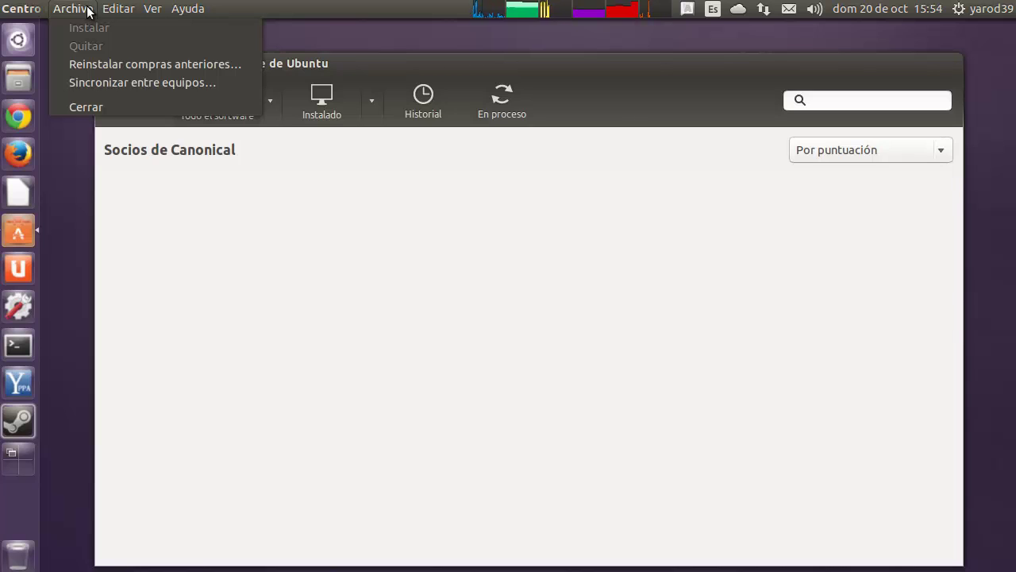
mouse_move(110, 11)
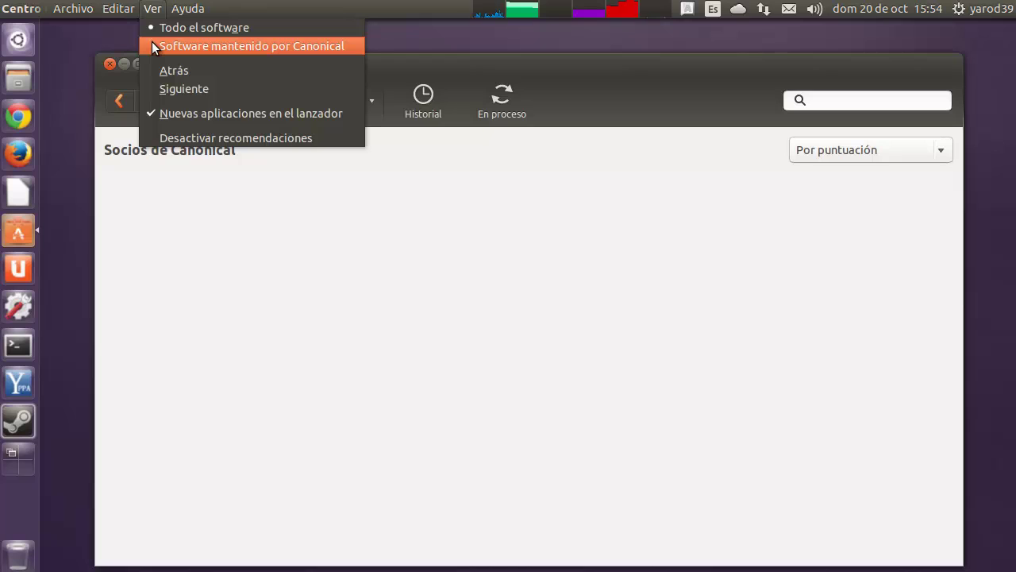
left_click(152, 41)
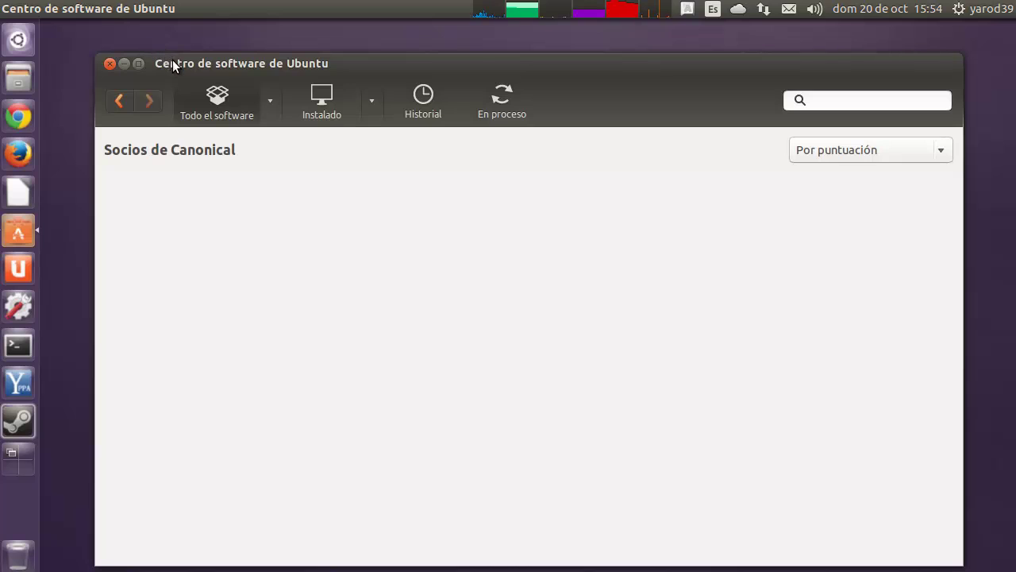
right_click(180, 63)
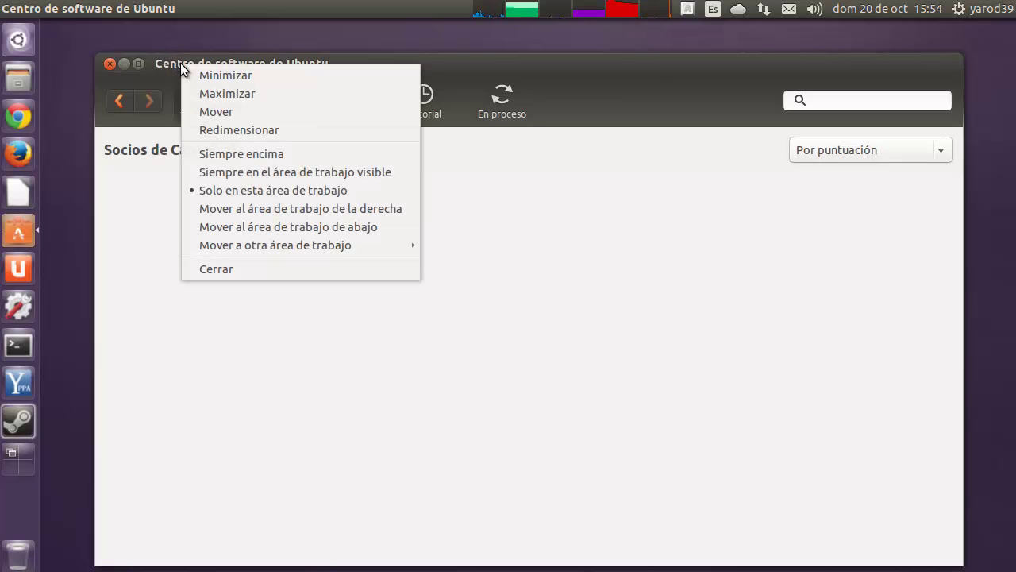
left_click(154, 149)
Check the Socios de Canonical listing again and return to the overview of all software.
left_click(121, 100)
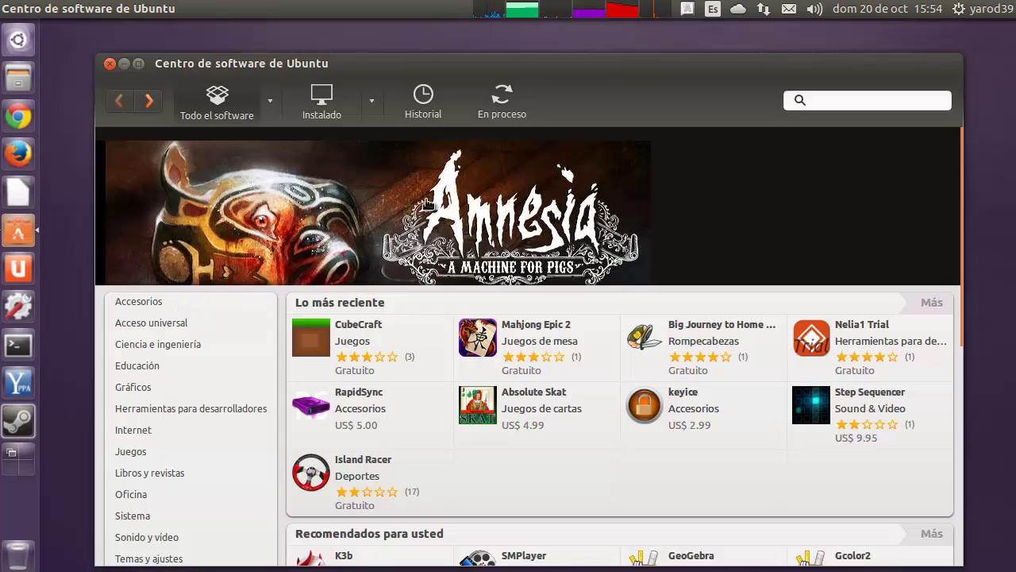
left_click(270, 102)
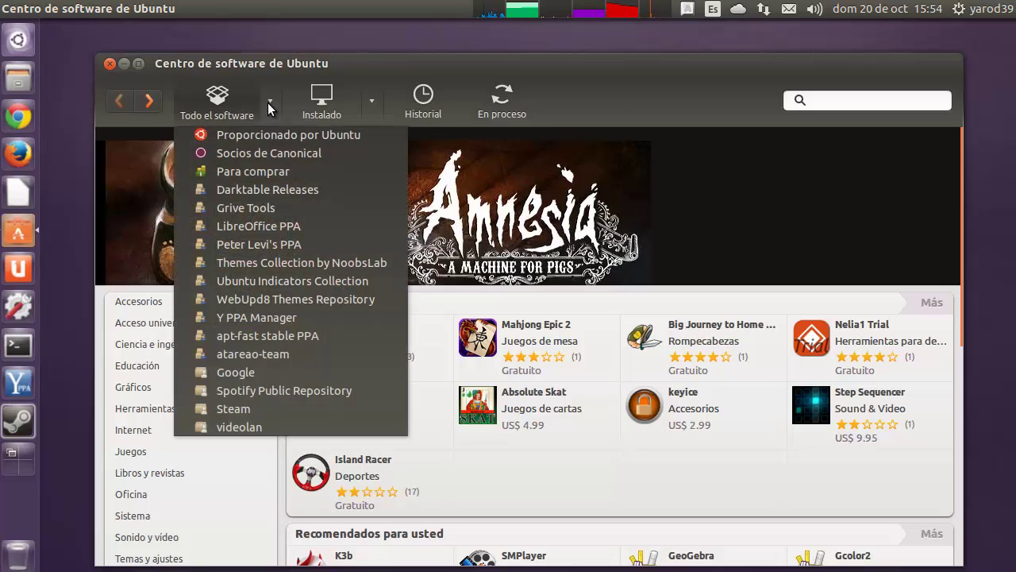
left_click(267, 156)
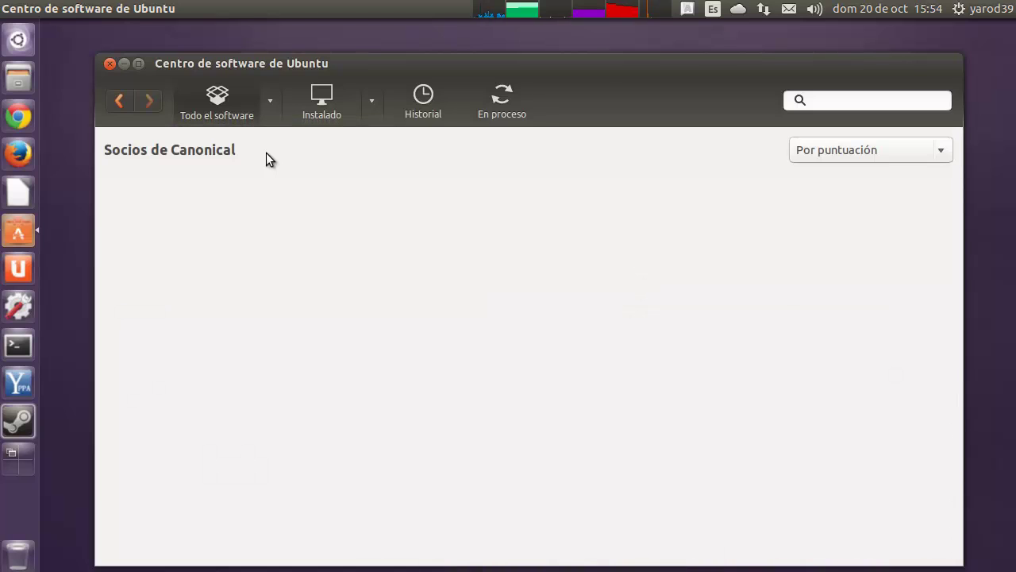
left_click(247, 119)
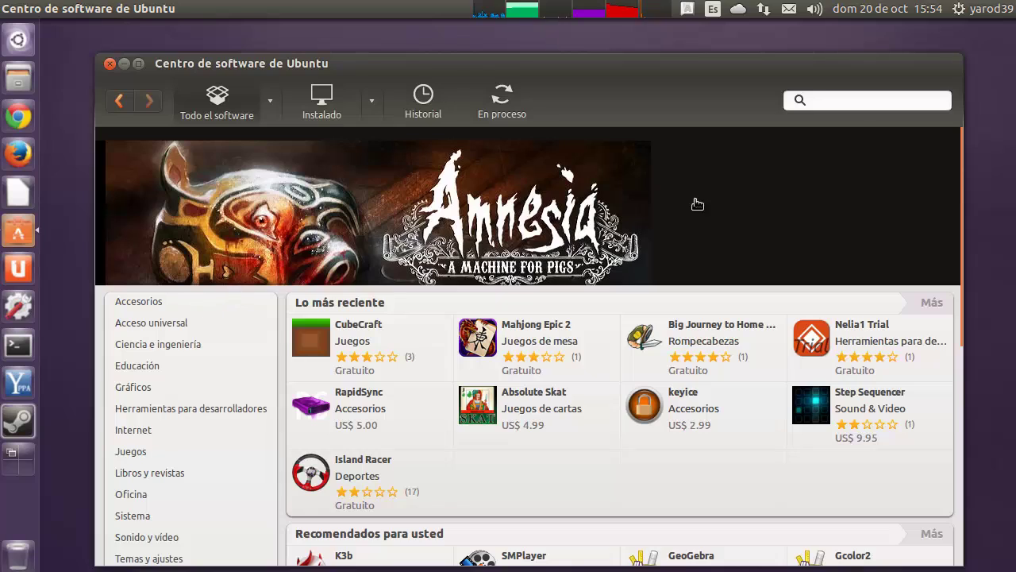
Search all software for "flash" and open the details page of the Adobe Flash plugin.
left_click(834, 100)
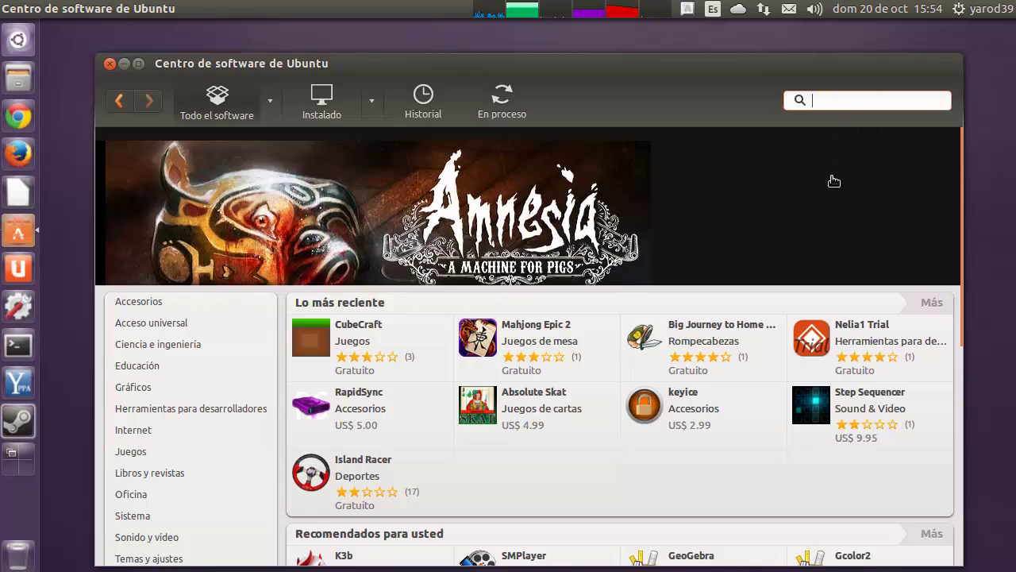
type("flash")
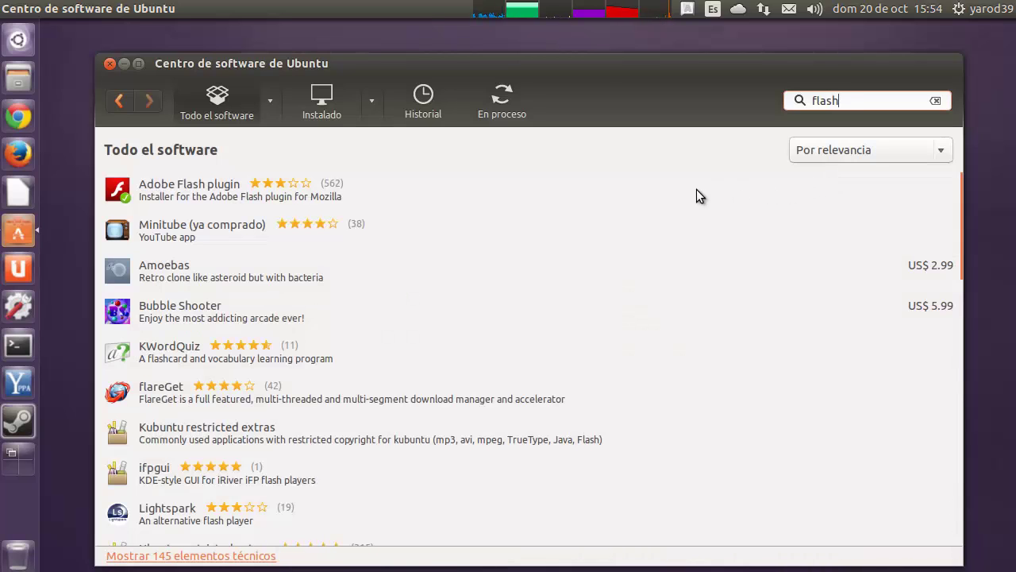
double_click(223, 187)
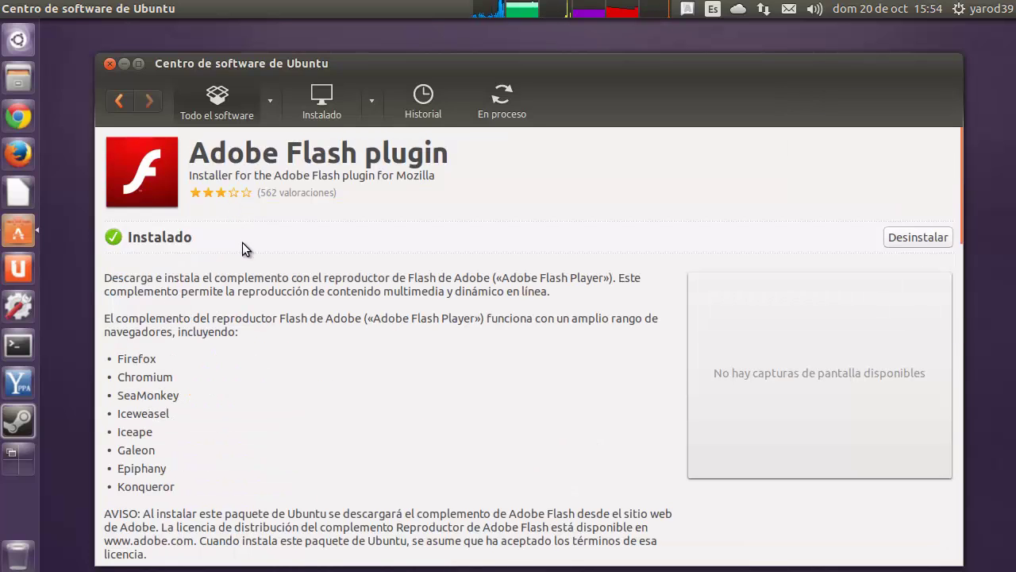
Add the optional ttf-xfree86-nonfree and xfs add-ons to the Adobe Flash plugin, apply the changes and authenticate with the account password.
scroll(242, 248, "down", 5)
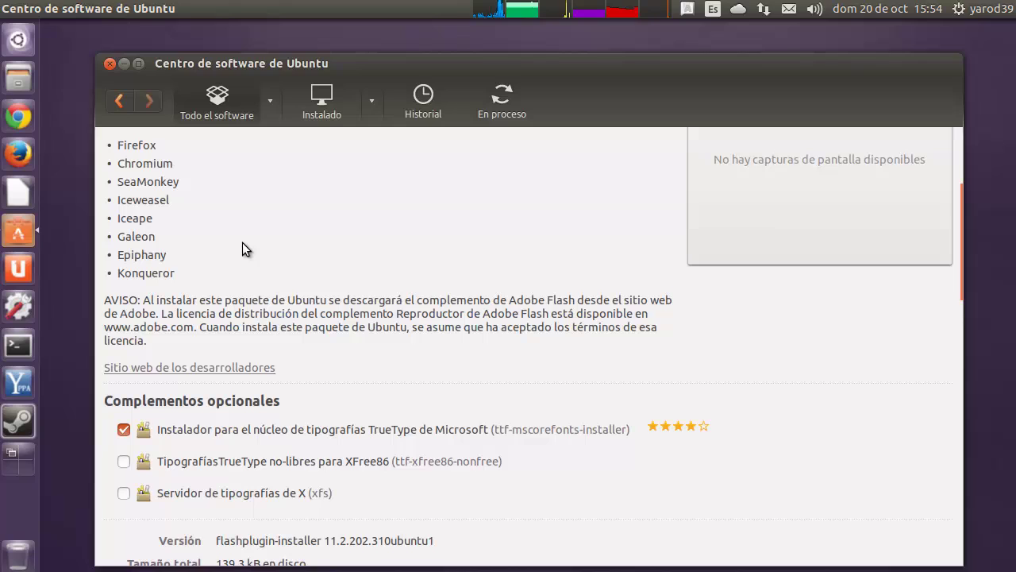
left_click(238, 460)
left_click(236, 494)
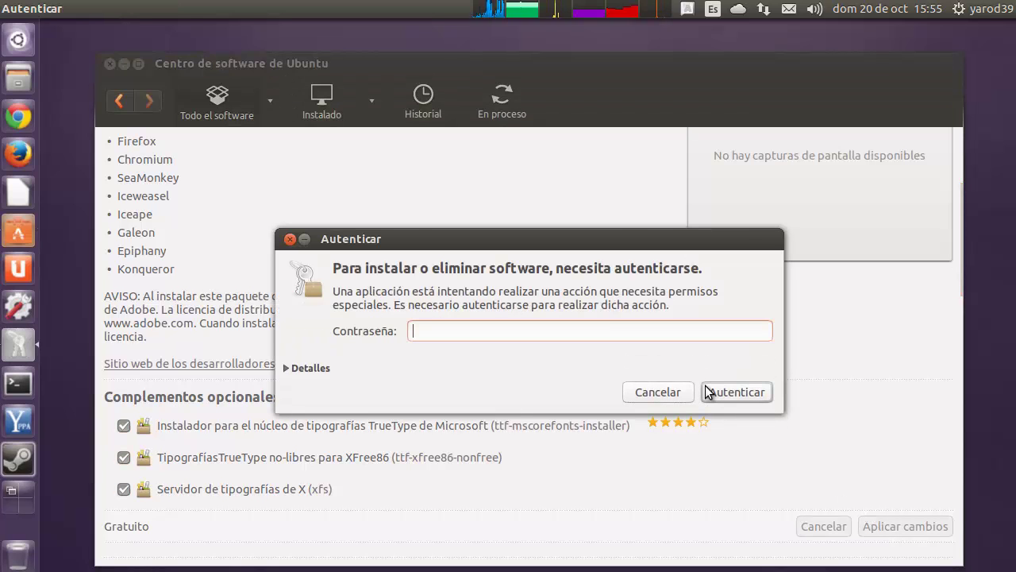
type("•••••••")
left_click(706, 391)
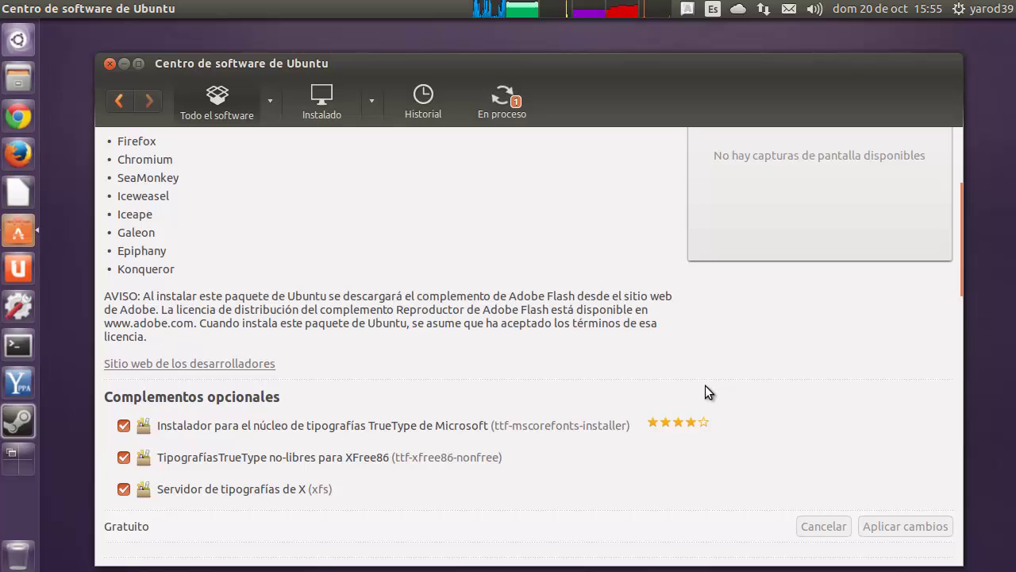
Check the progress of the Adobe Flash plugin add-on changes, close the Software Center and switch to Firefox.
scroll(705, 385, "up", 5)
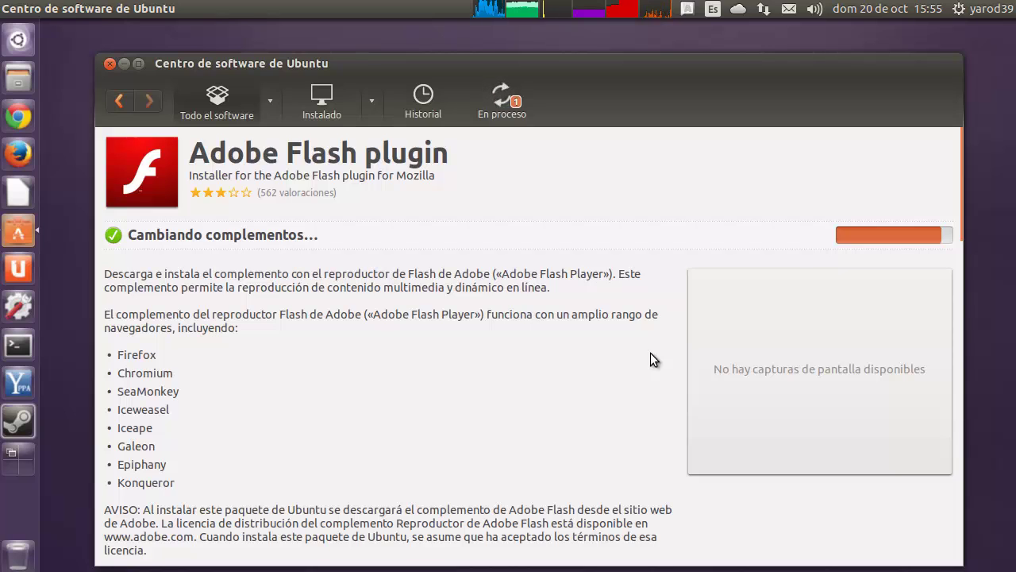
left_click(108, 66)
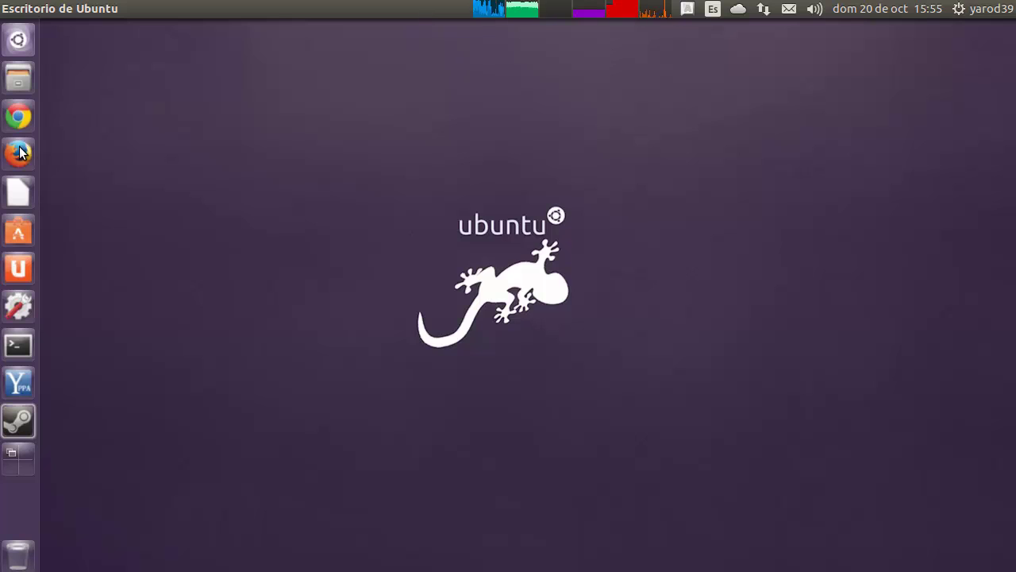
left_click(20, 152)
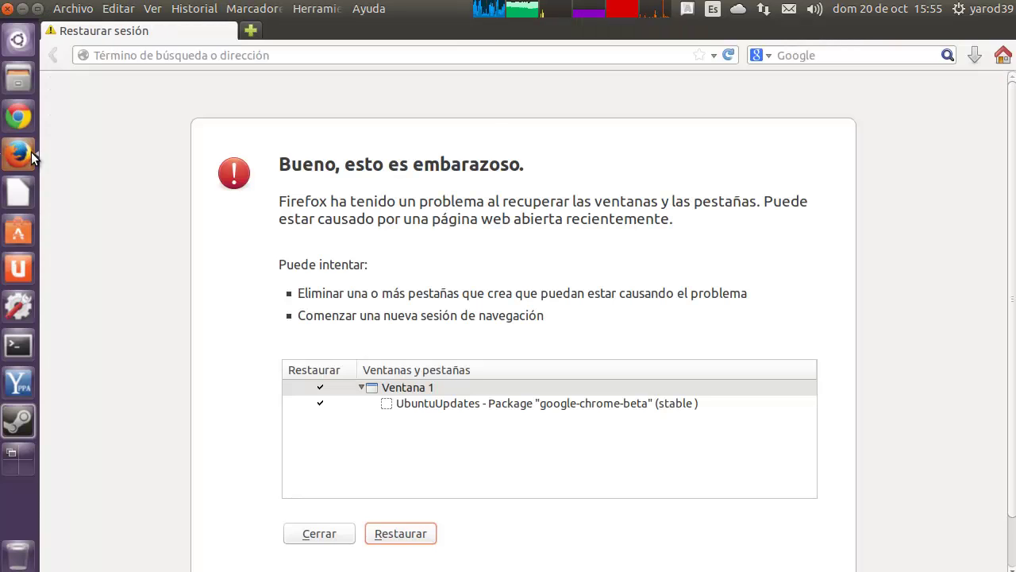
Search the web for "flash player".
left_click(835, 55)
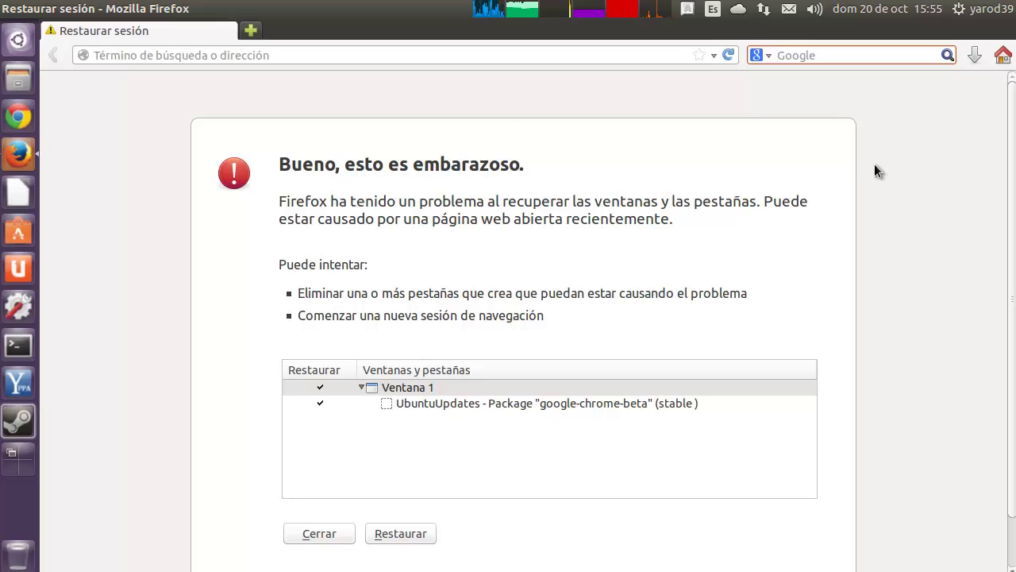
type("fla")
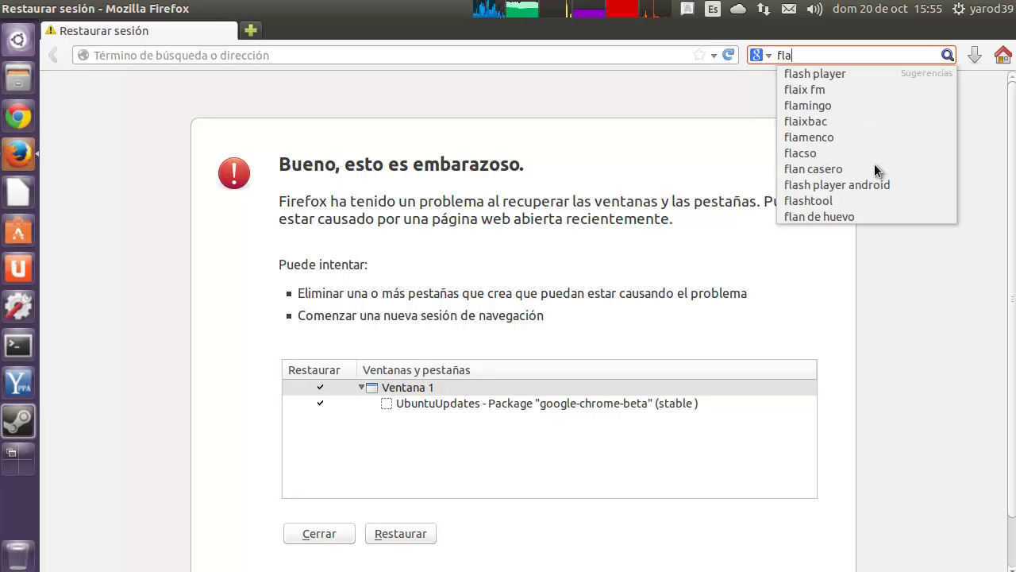
type("sh")
key("Down")
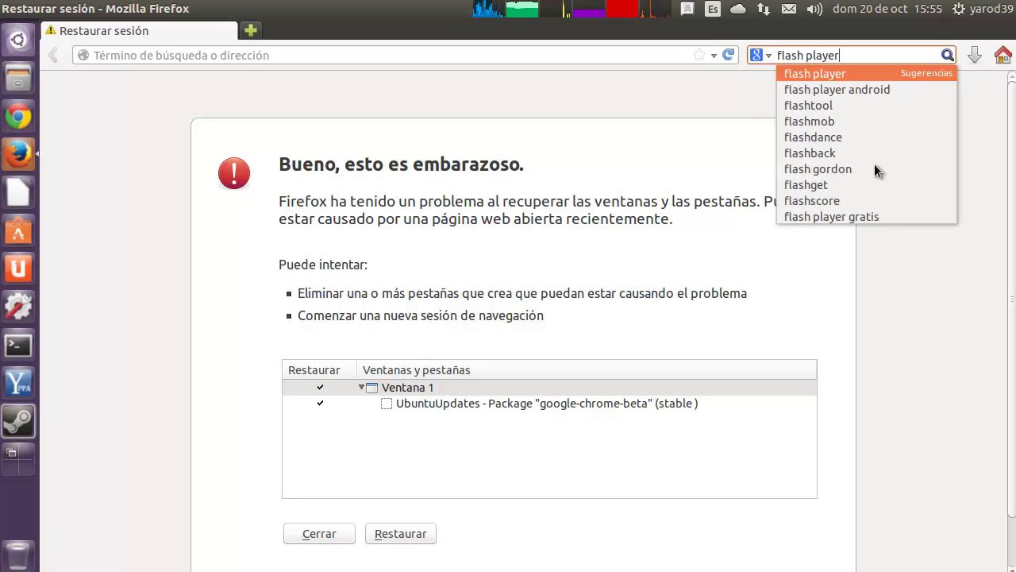
key("Return")
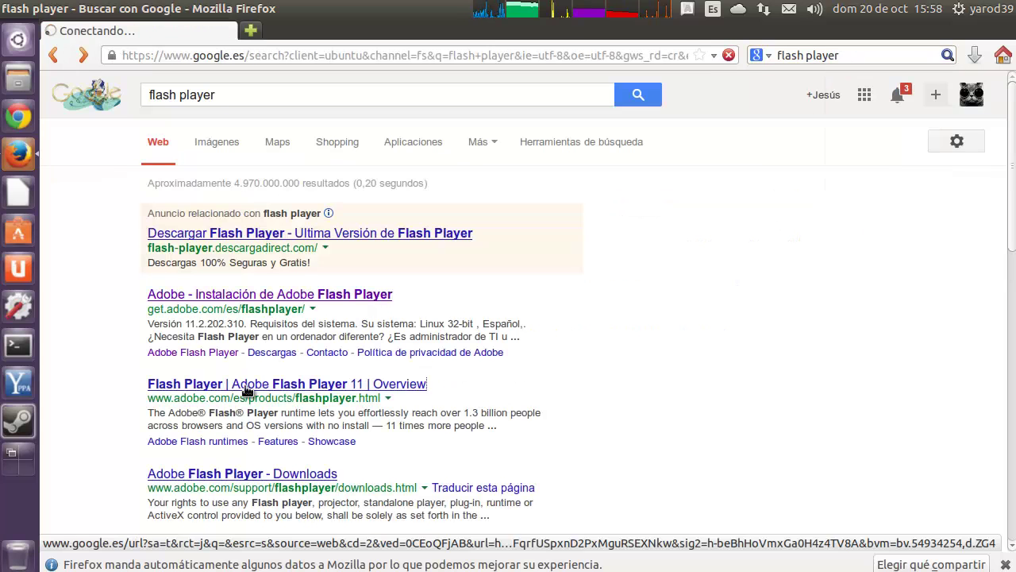
Open the Adobe Flash Player 11 overview result and go through the Adobe Flash runtimes page to the Adobe Flash Player download page.
left_click(245, 385)
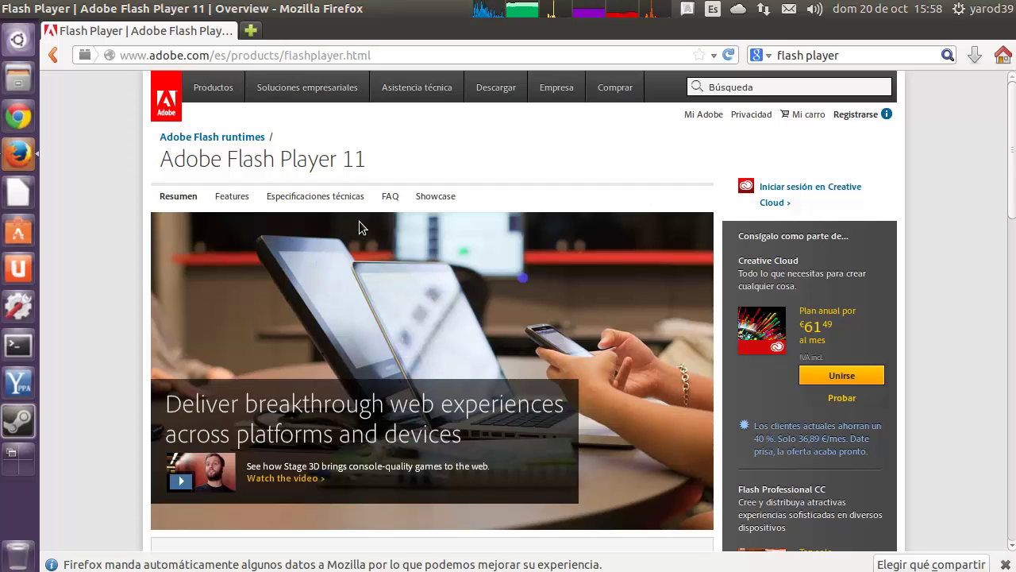
left_click(204, 138)
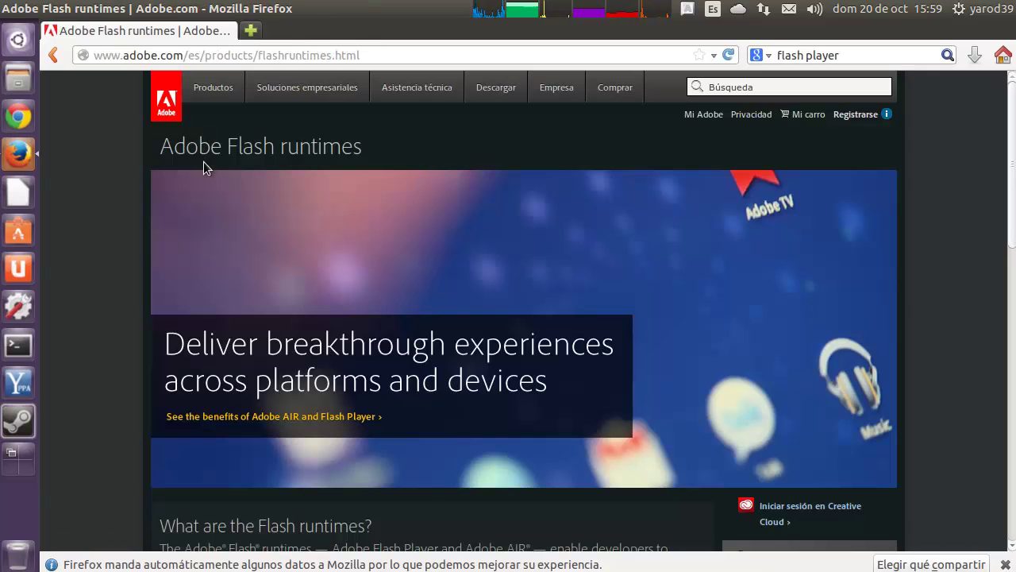
scroll(203, 162, "down", 4)
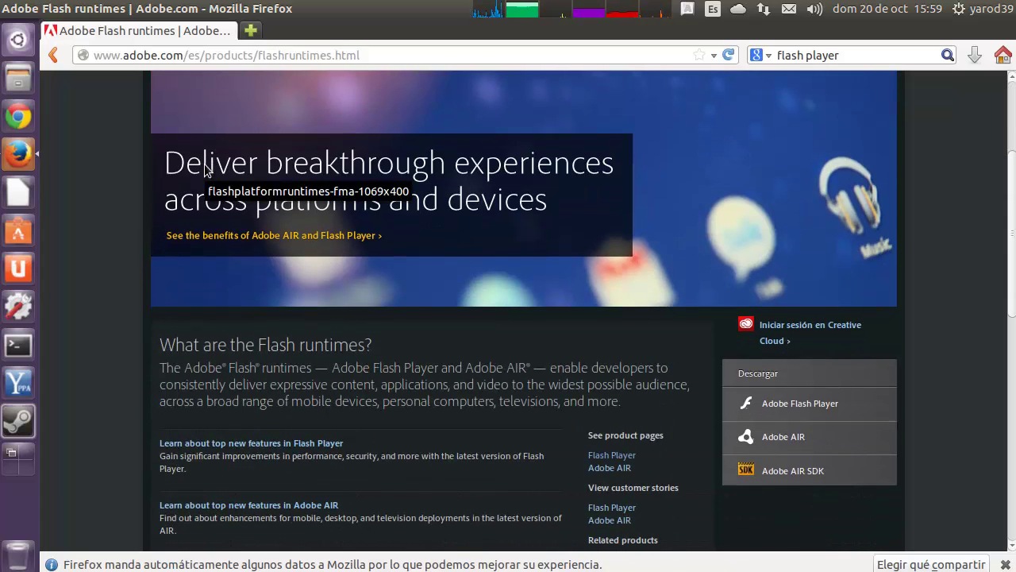
left_click(809, 407)
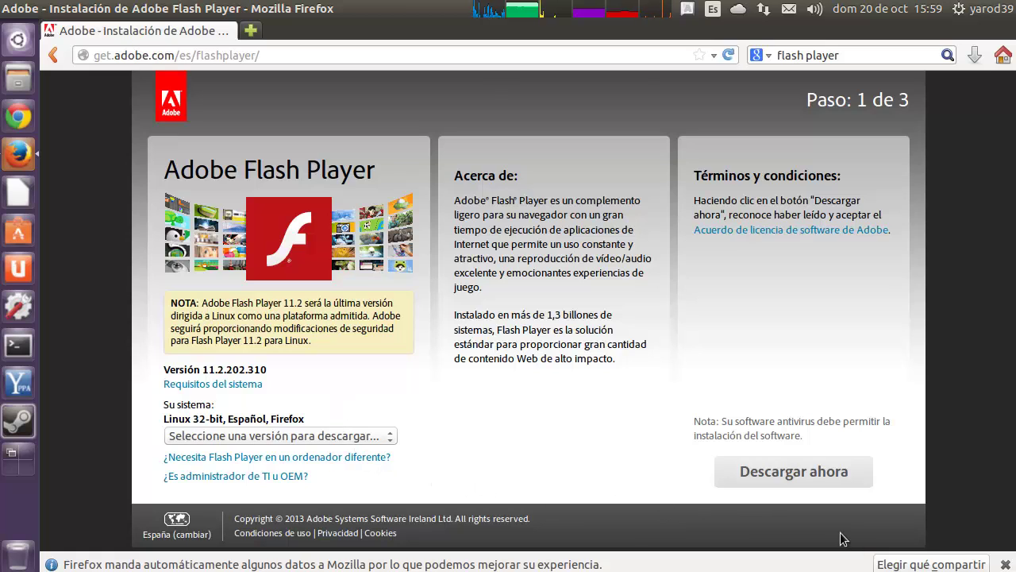
Review Firefox's data-sharing choices and every category of its preferences from General to Avanzado, and close the preferences.
left_click(943, 565)
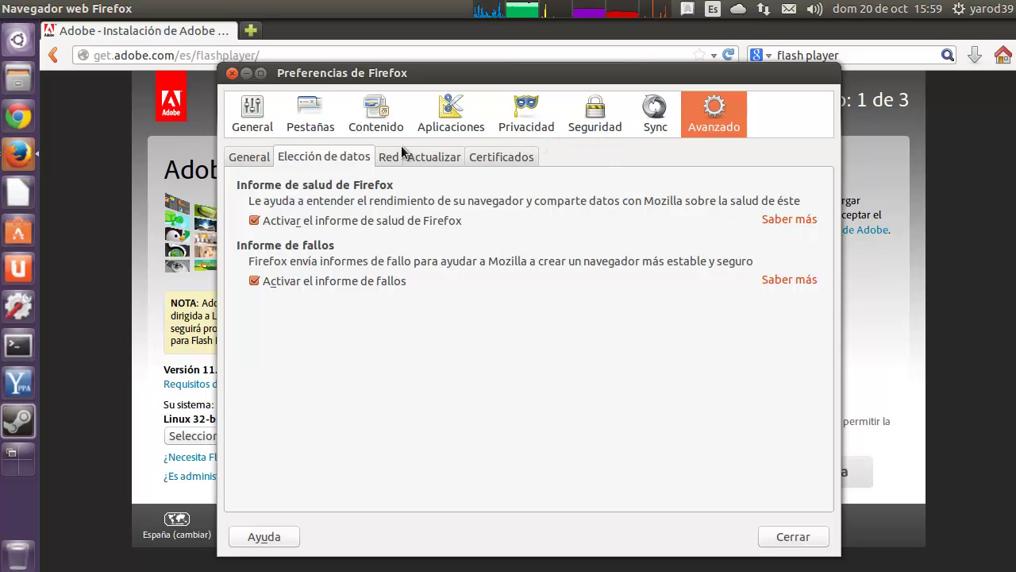
left_click(253, 121)
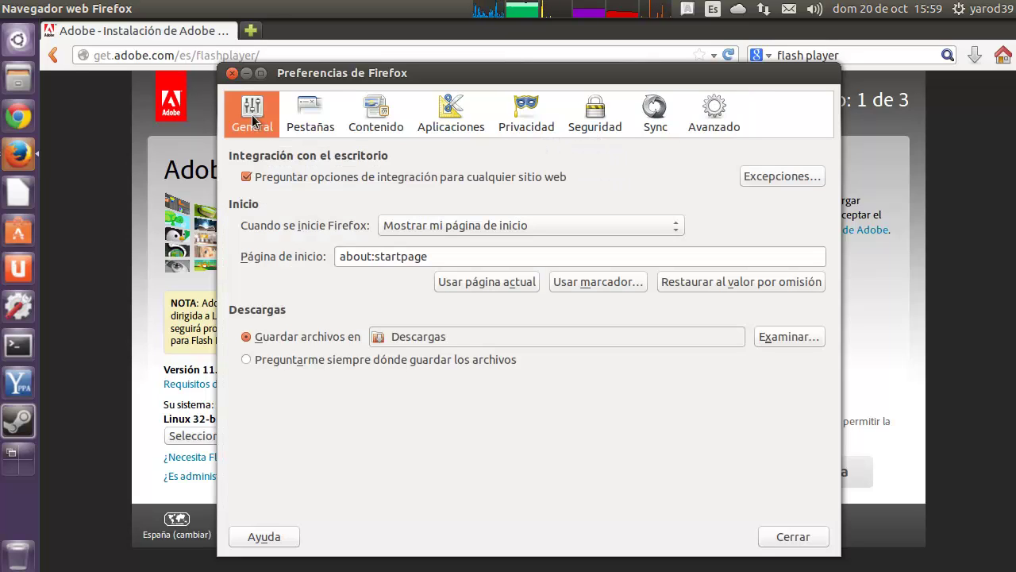
left_click(315, 120)
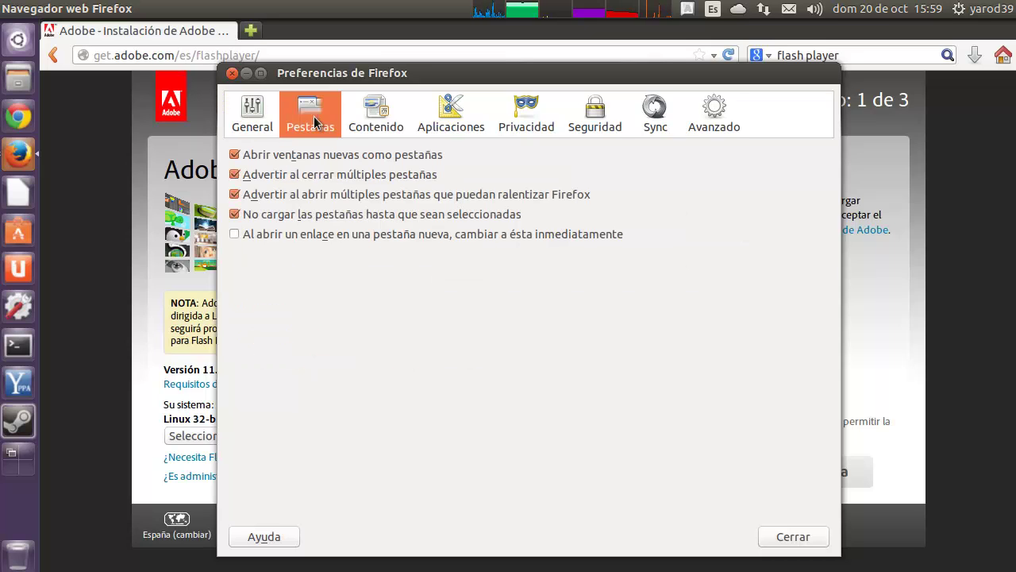
left_click(378, 121)
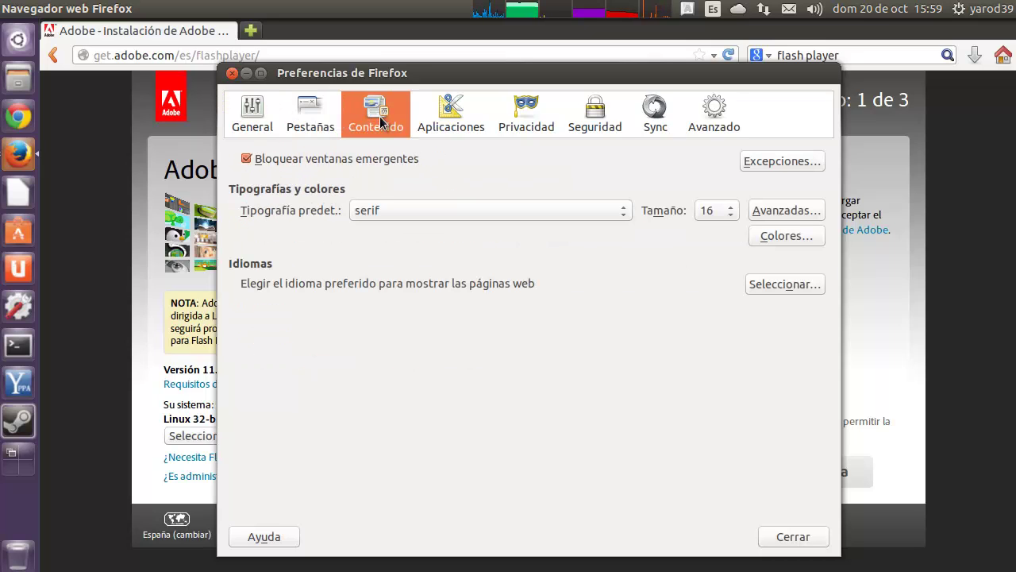
left_click(443, 121)
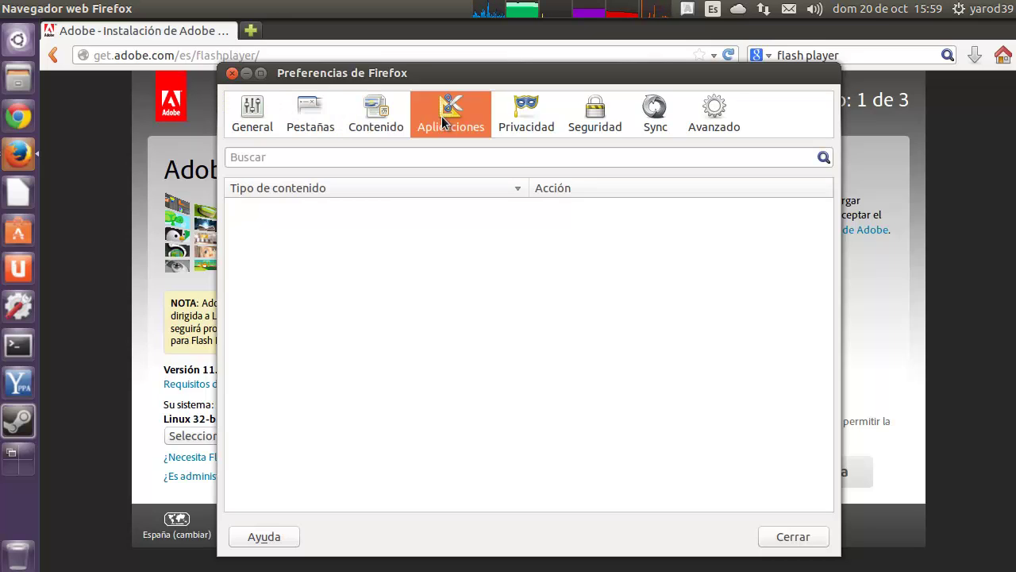
left_click(524, 116)
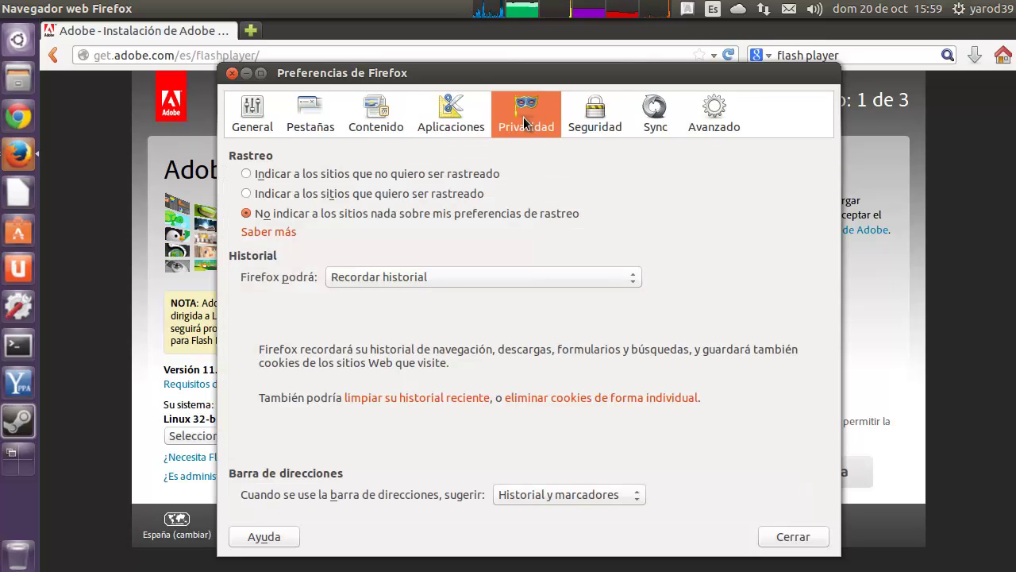
left_click(598, 118)
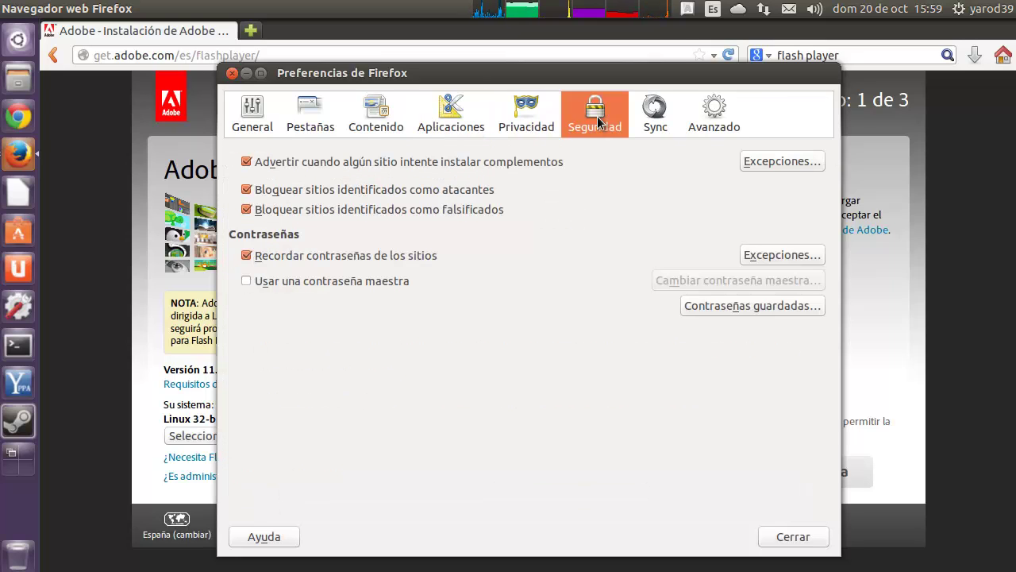
left_click(670, 124)
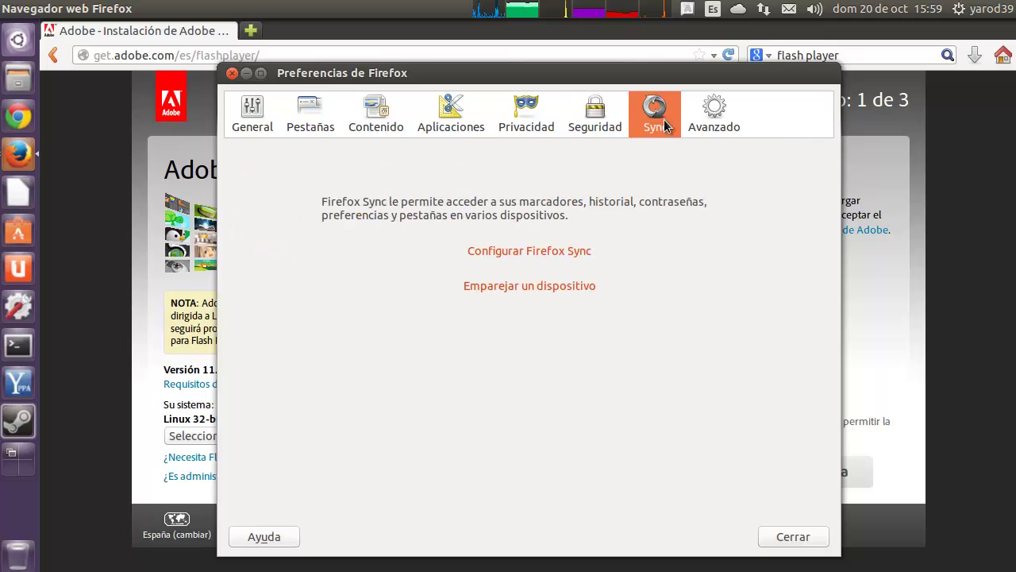
left_click(713, 120)
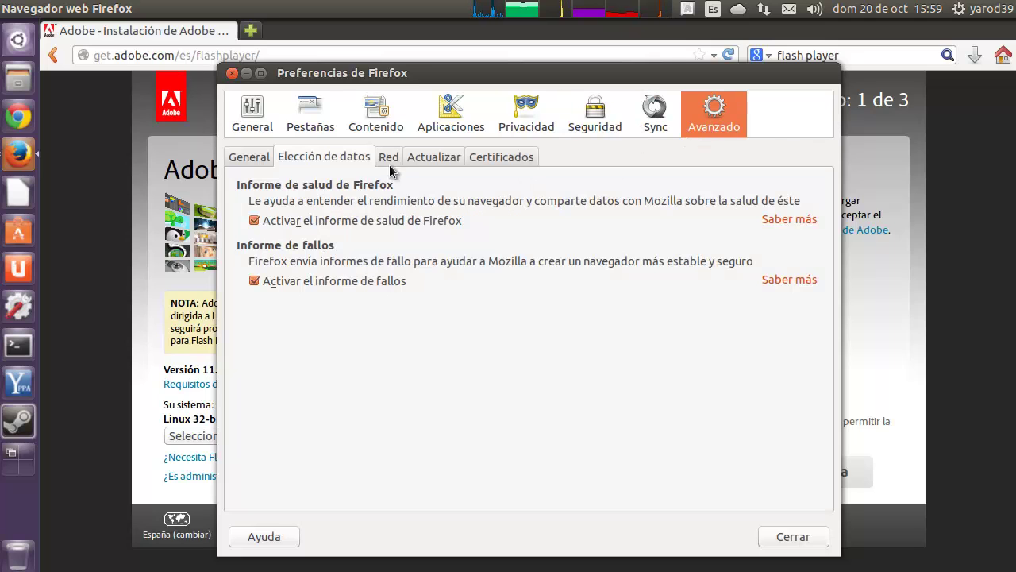
left_click(232, 73)
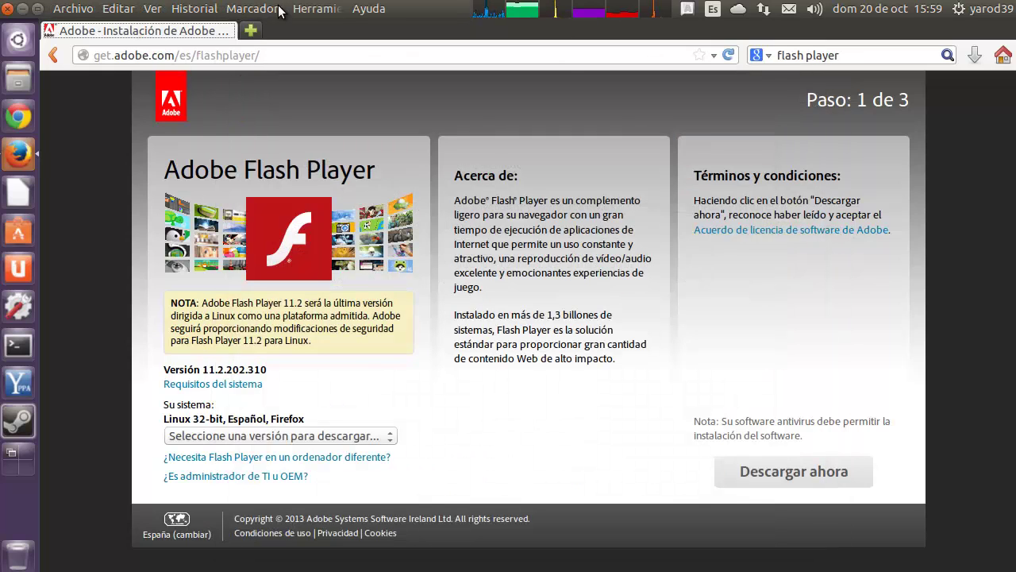
Find Shockwave Flash among the plugins in Firefox's add-ons manager and close the manager.
left_click(304, 9)
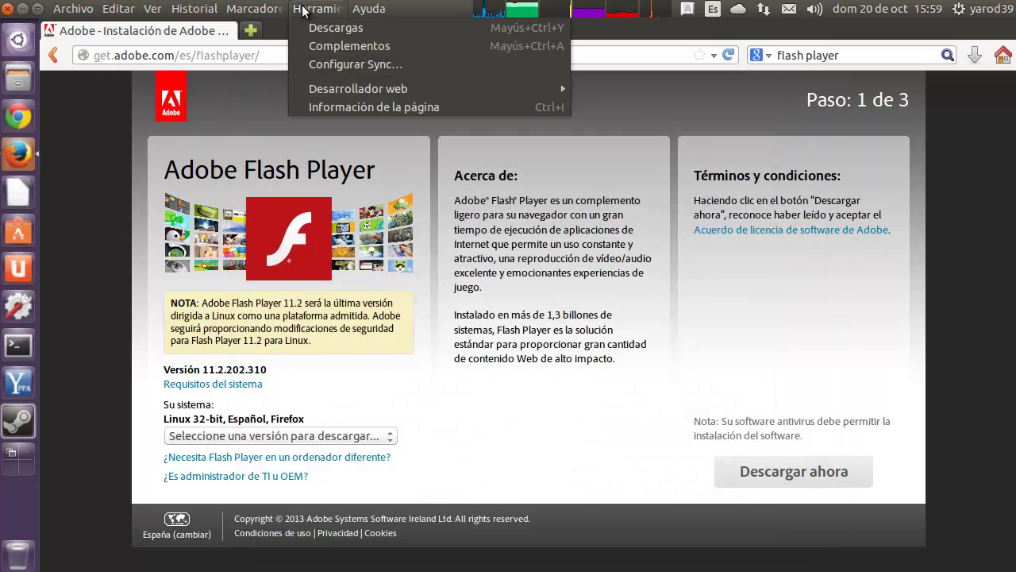
left_click(317, 47)
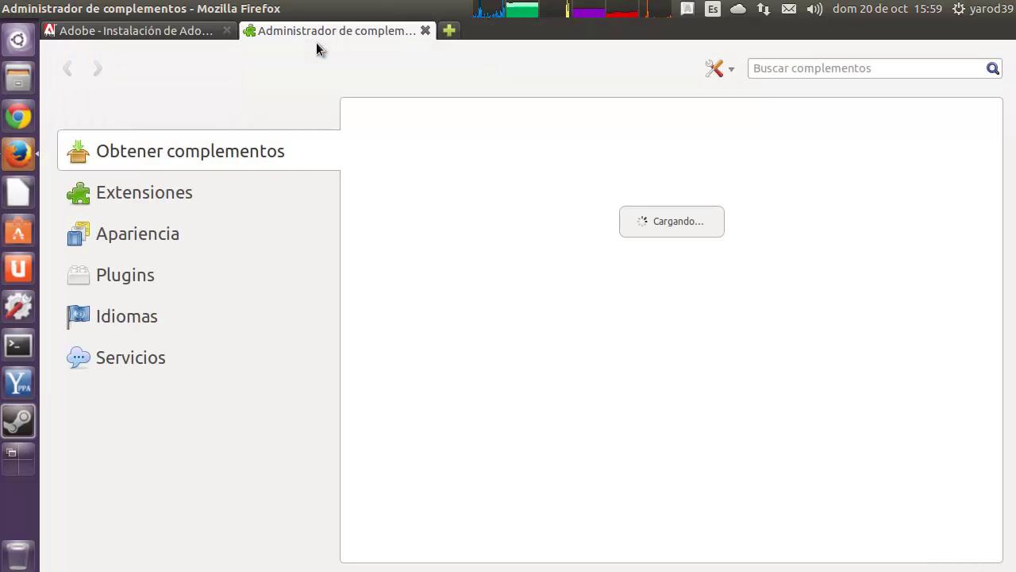
left_click(232, 194)
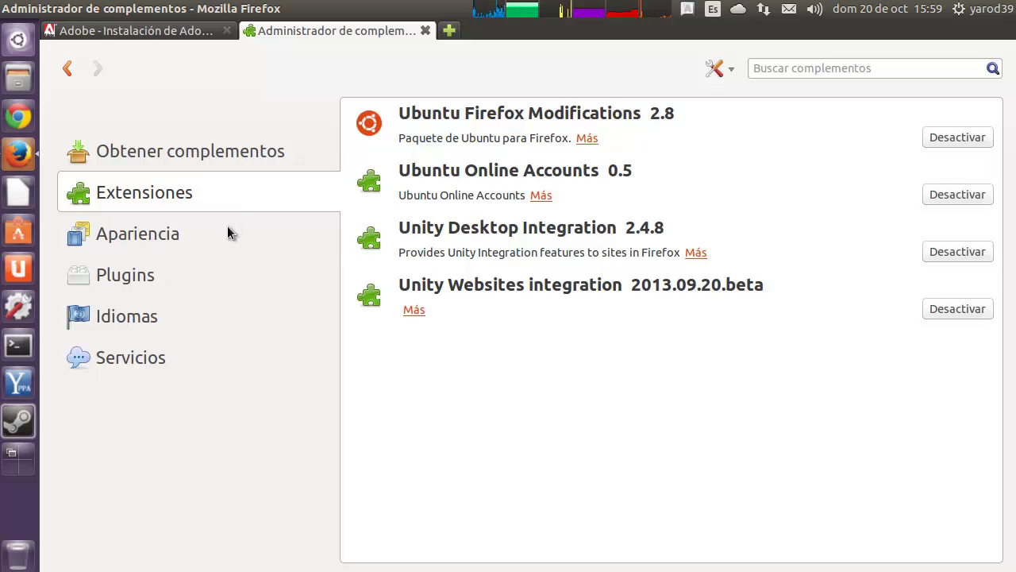
left_click(226, 232)
left_click(222, 275)
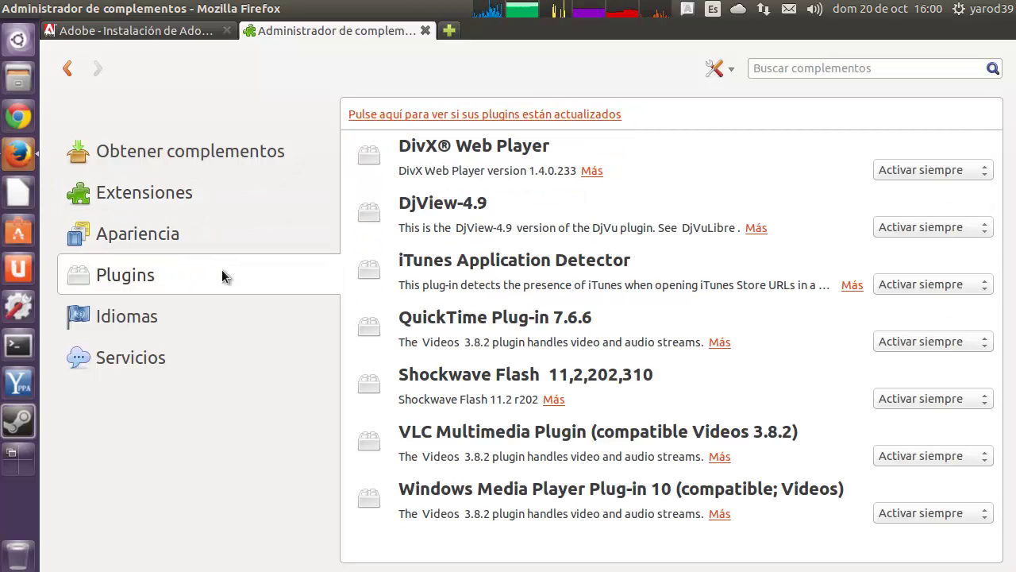
left_click(459, 378)
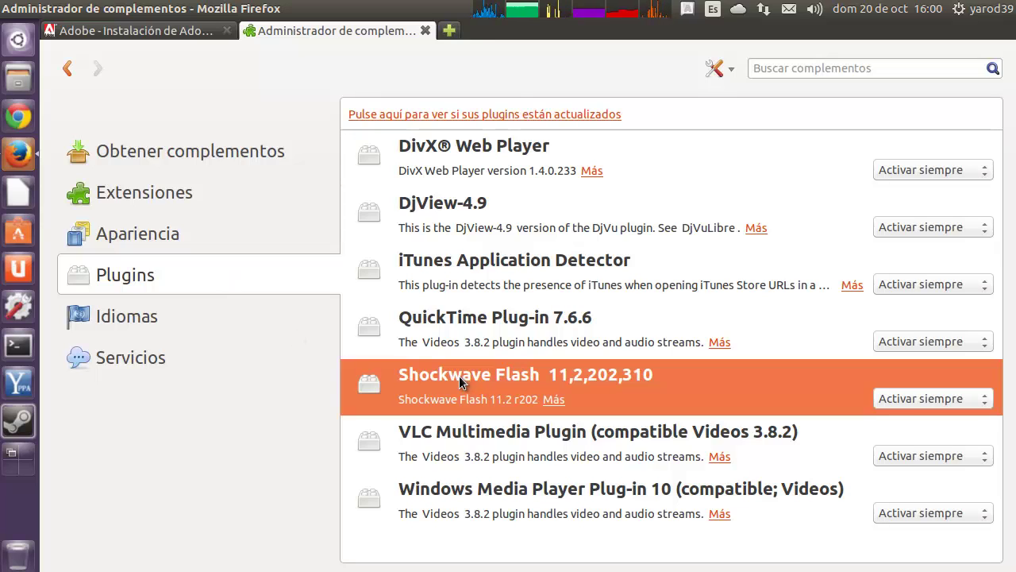
left_click(425, 30)
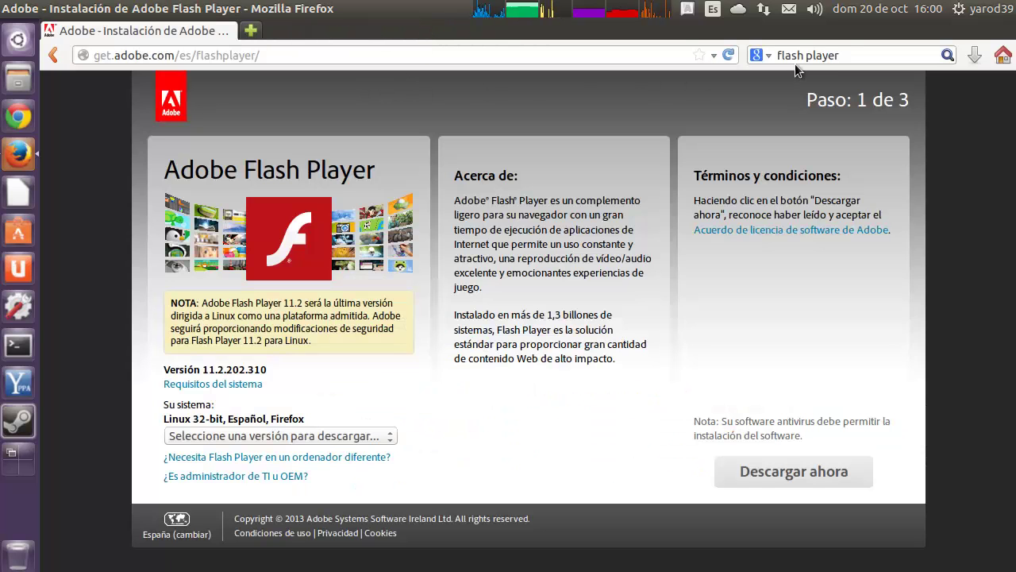
Search the web for "flash player comprobar".
left_click(852, 54)
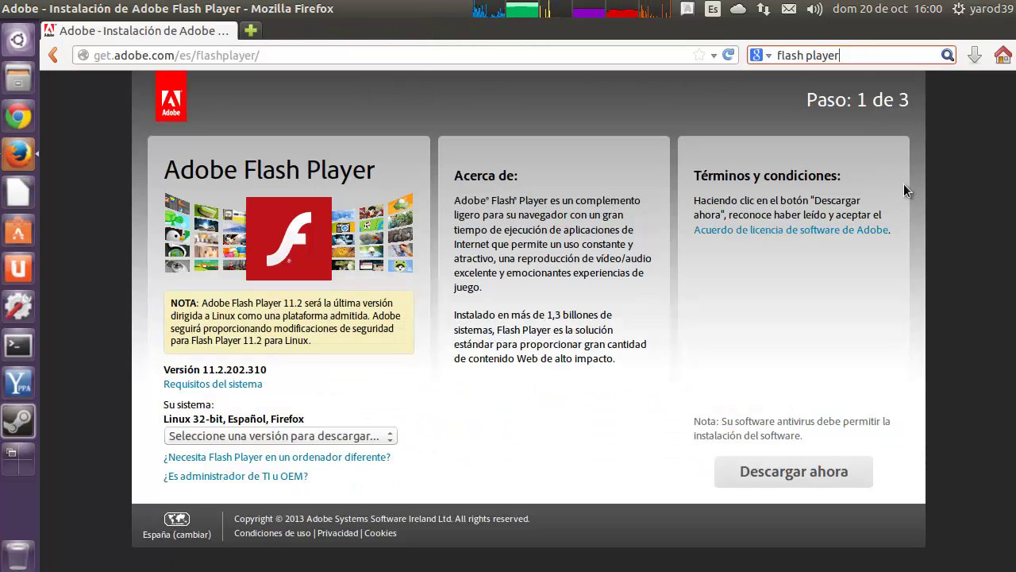
type("com")
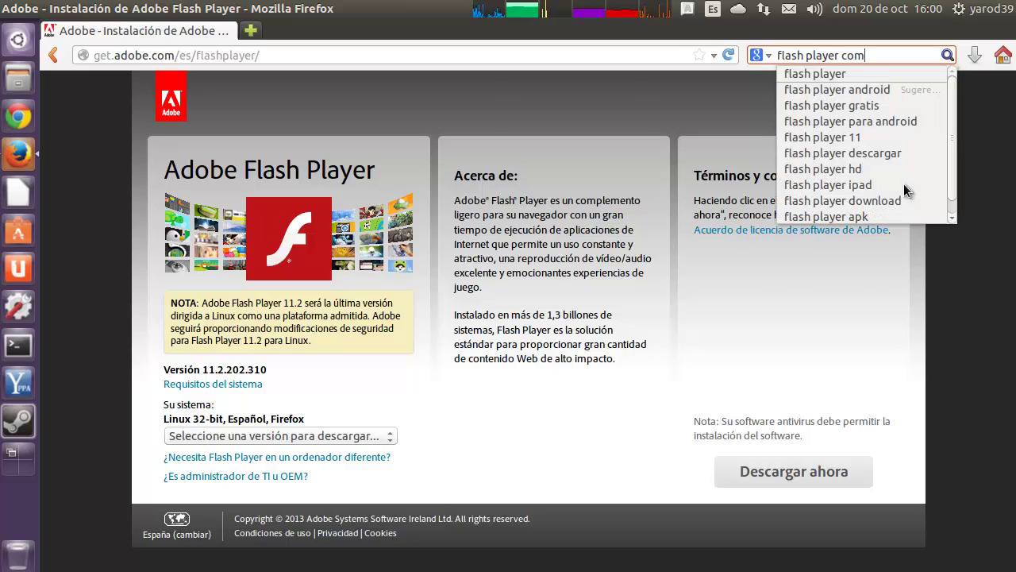
type("proba")
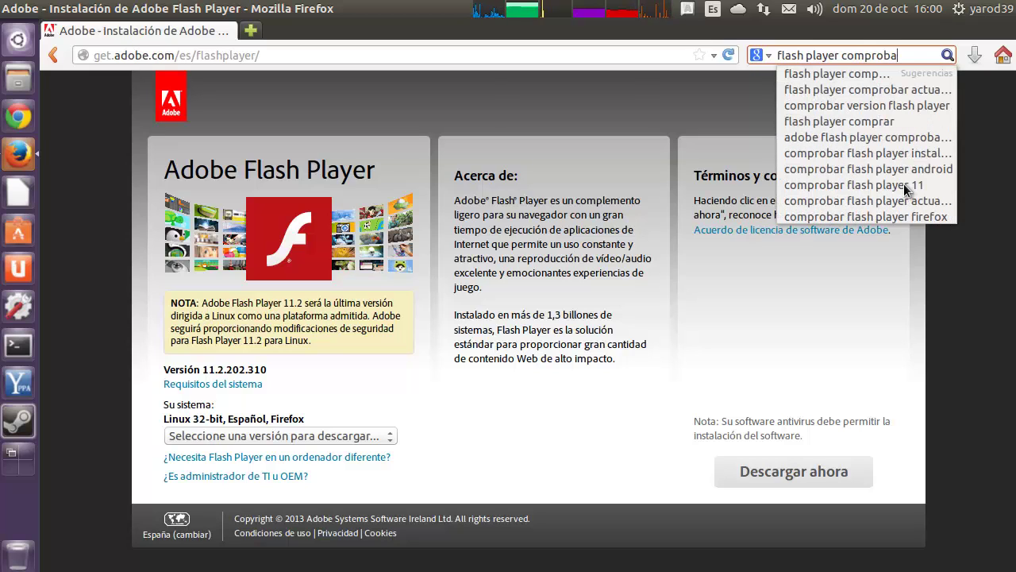
type("r")
key("Return")
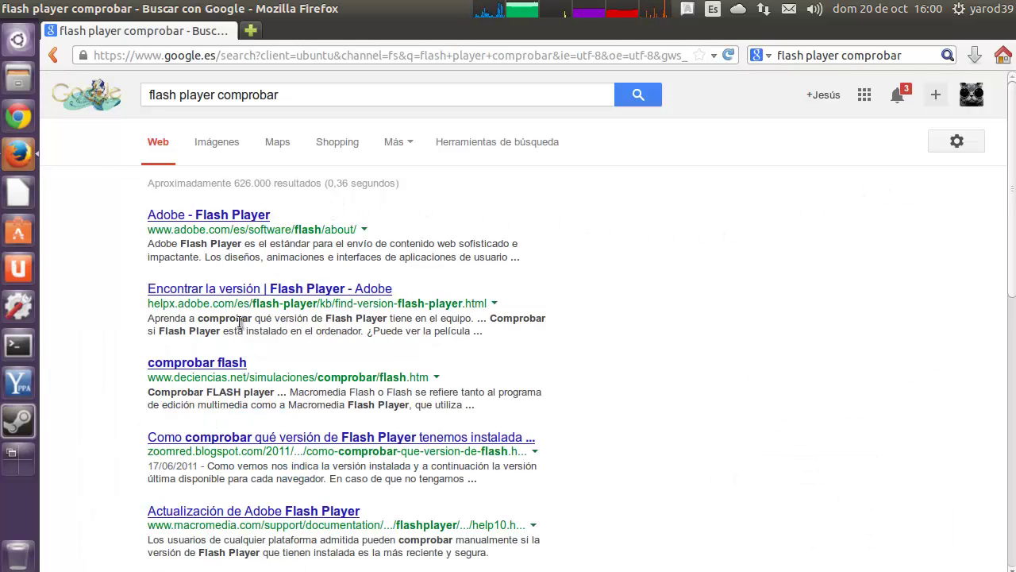
Check Flash on the deciencias.net test page and on Adobe's Flash Player page with version information, and close the browser.
left_click(213, 364)
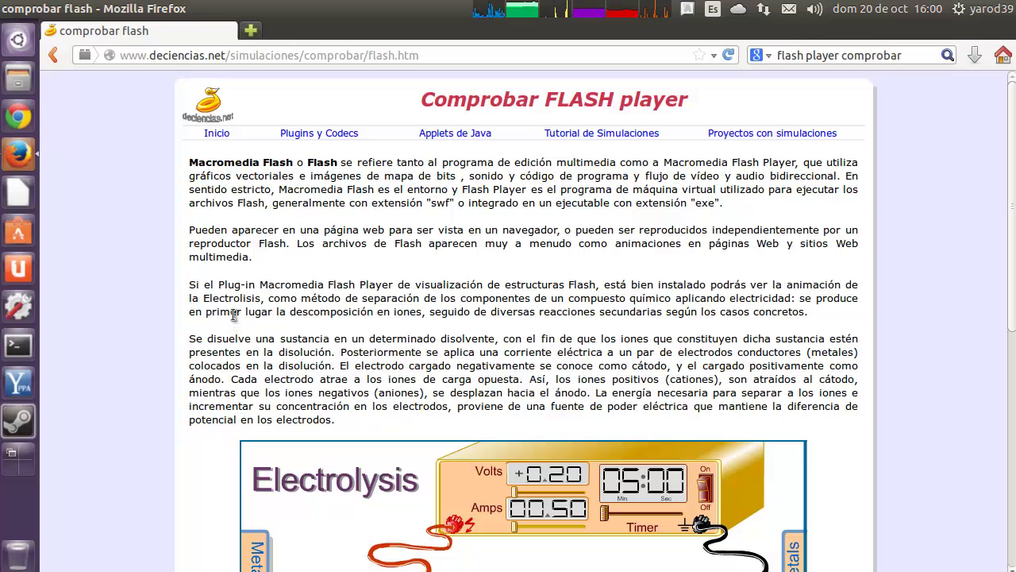
left_click(52, 55)
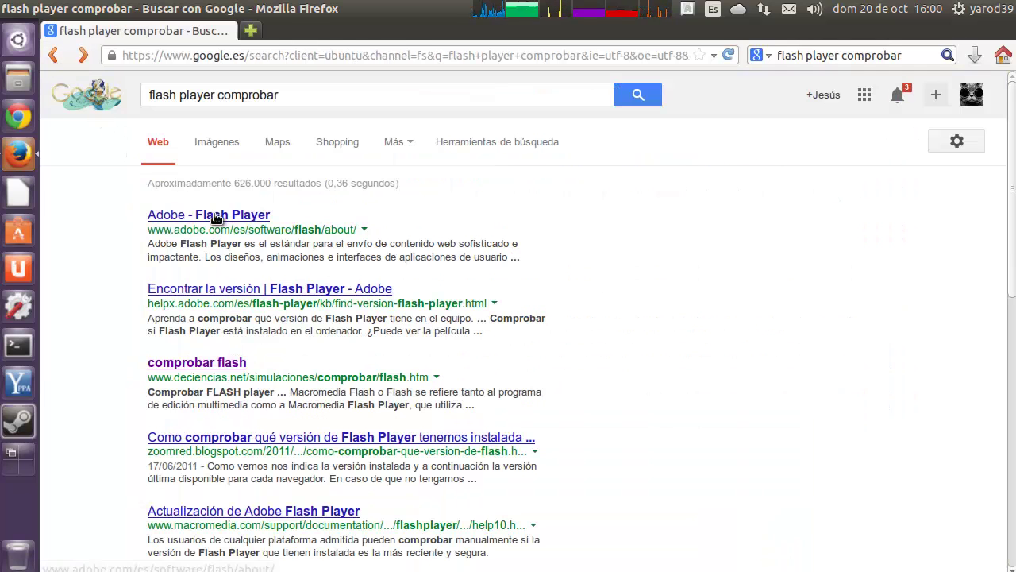
left_click(215, 216)
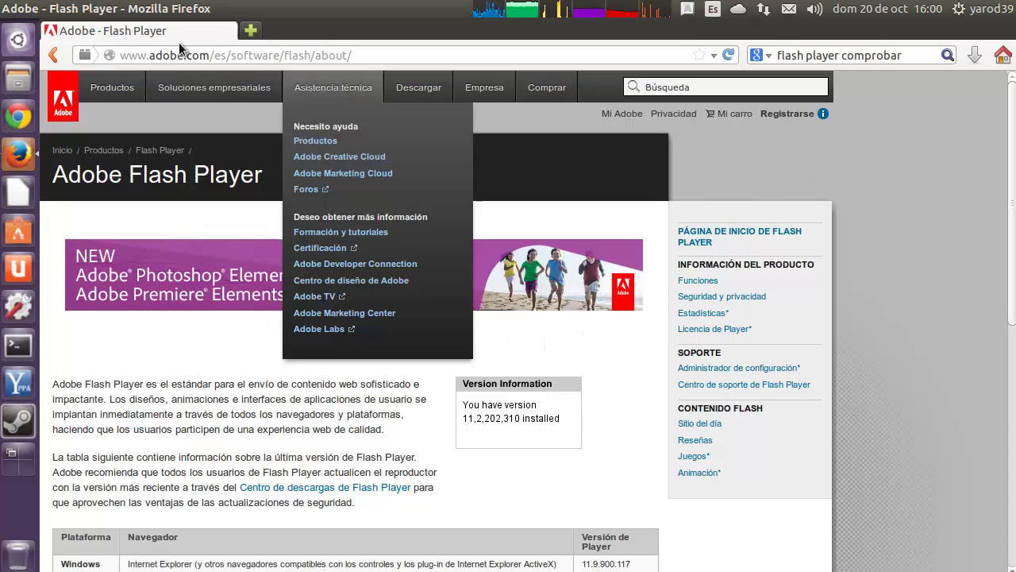
left_click(8, 9)
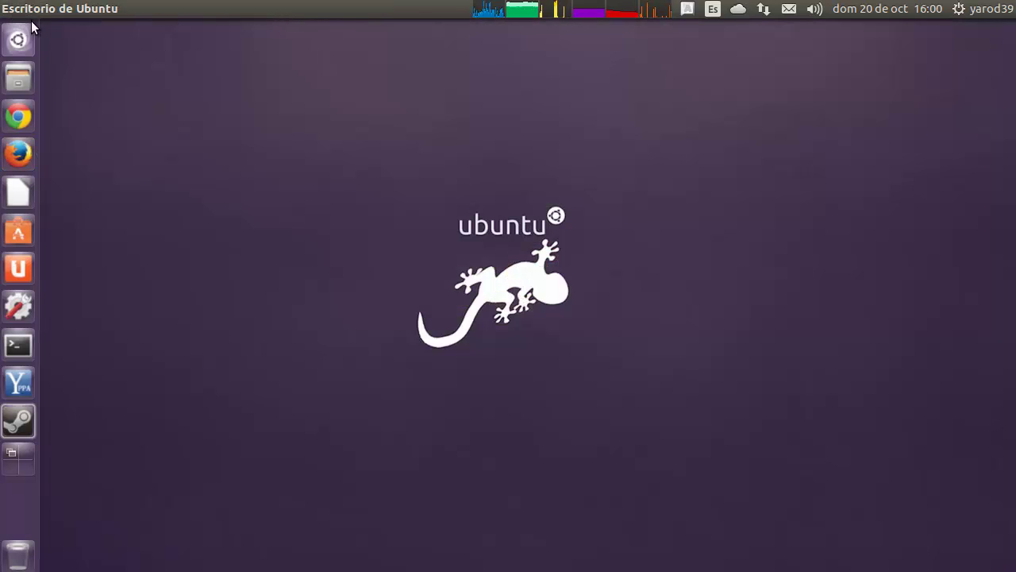